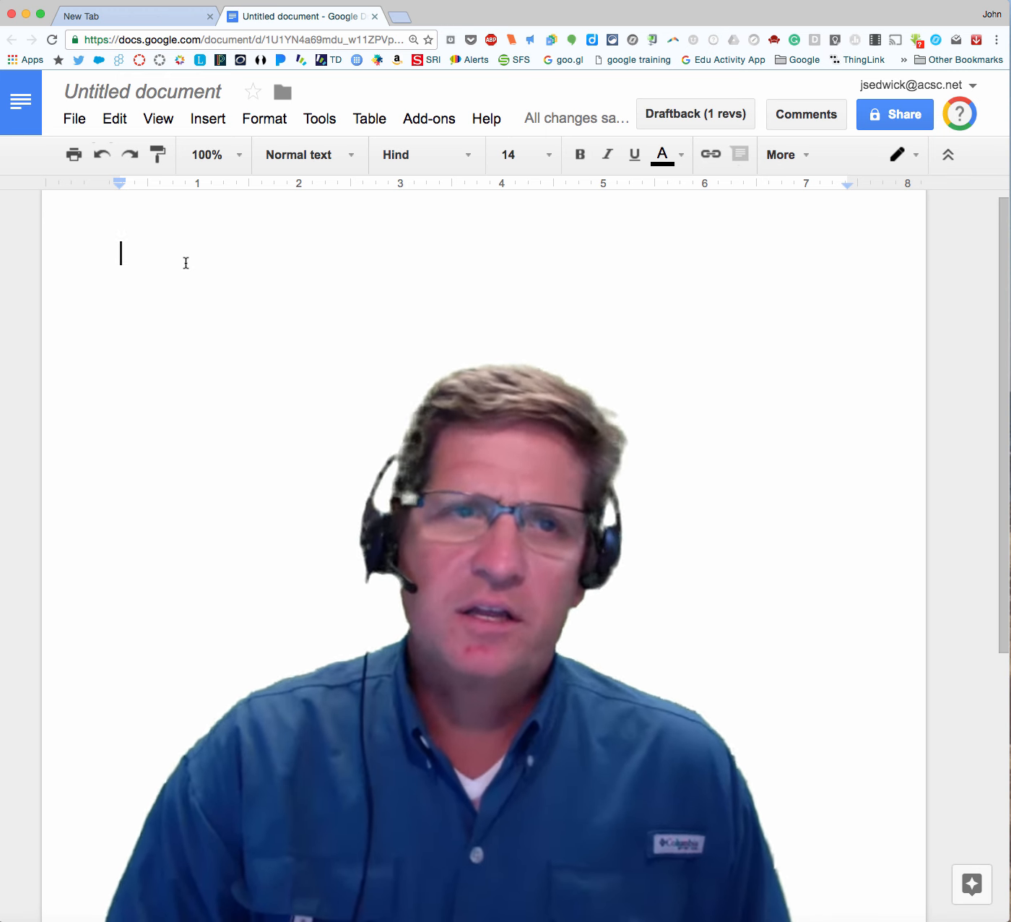
Add a "Name:" label followed by a row of underscores as a fill-in blank
type("N")
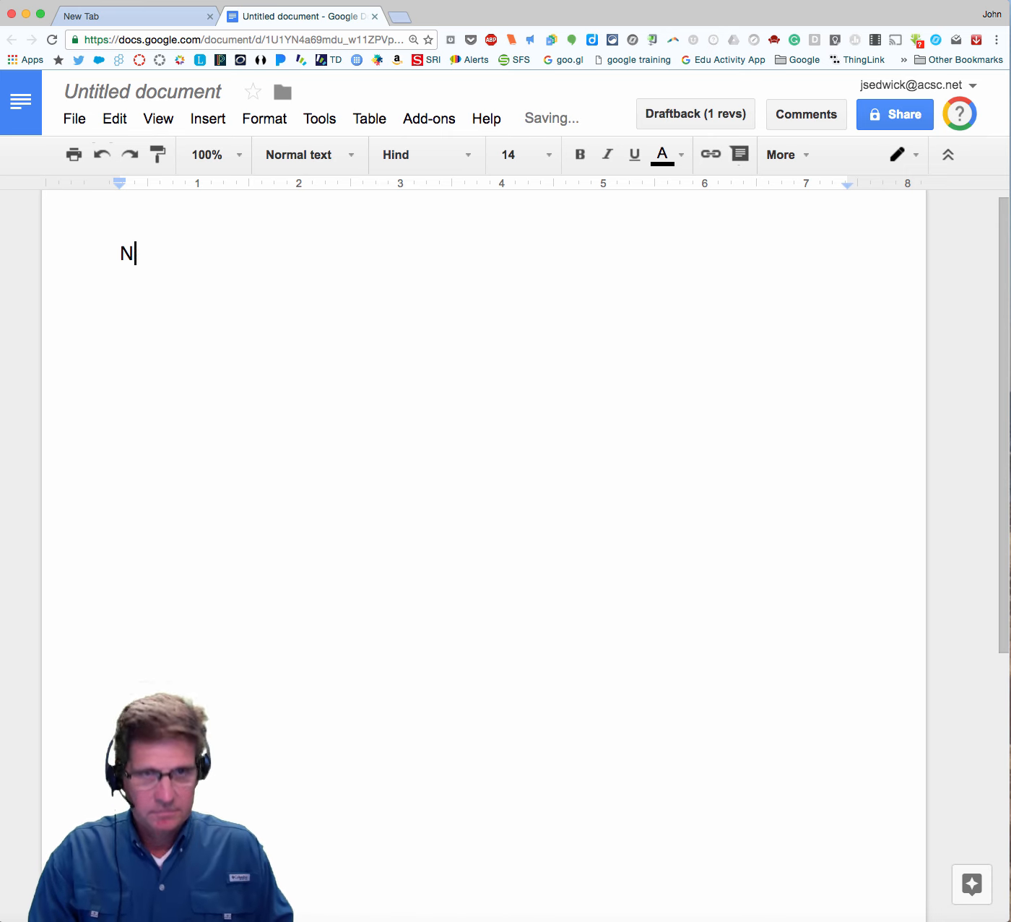
type("ame:")
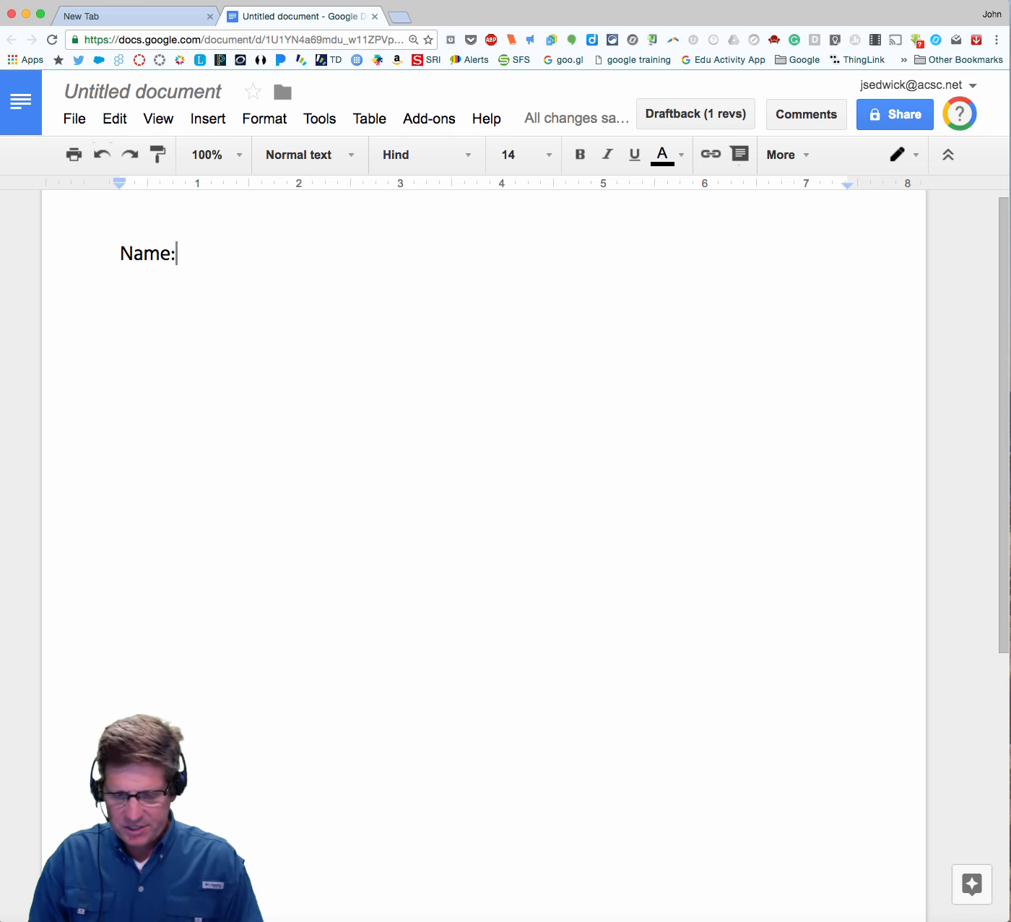
type("______________________")
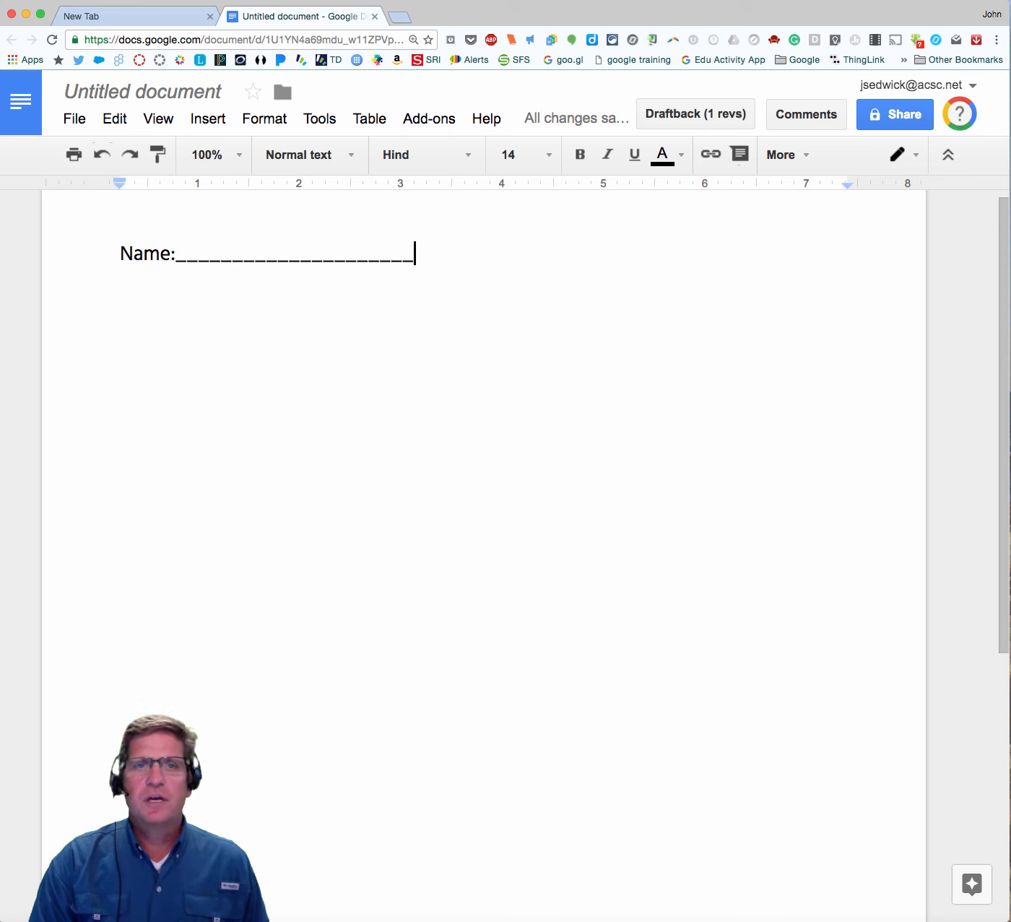
Insert Dan Marino partway along the underscore blank after the "Name:" label
left_click(234, 255)
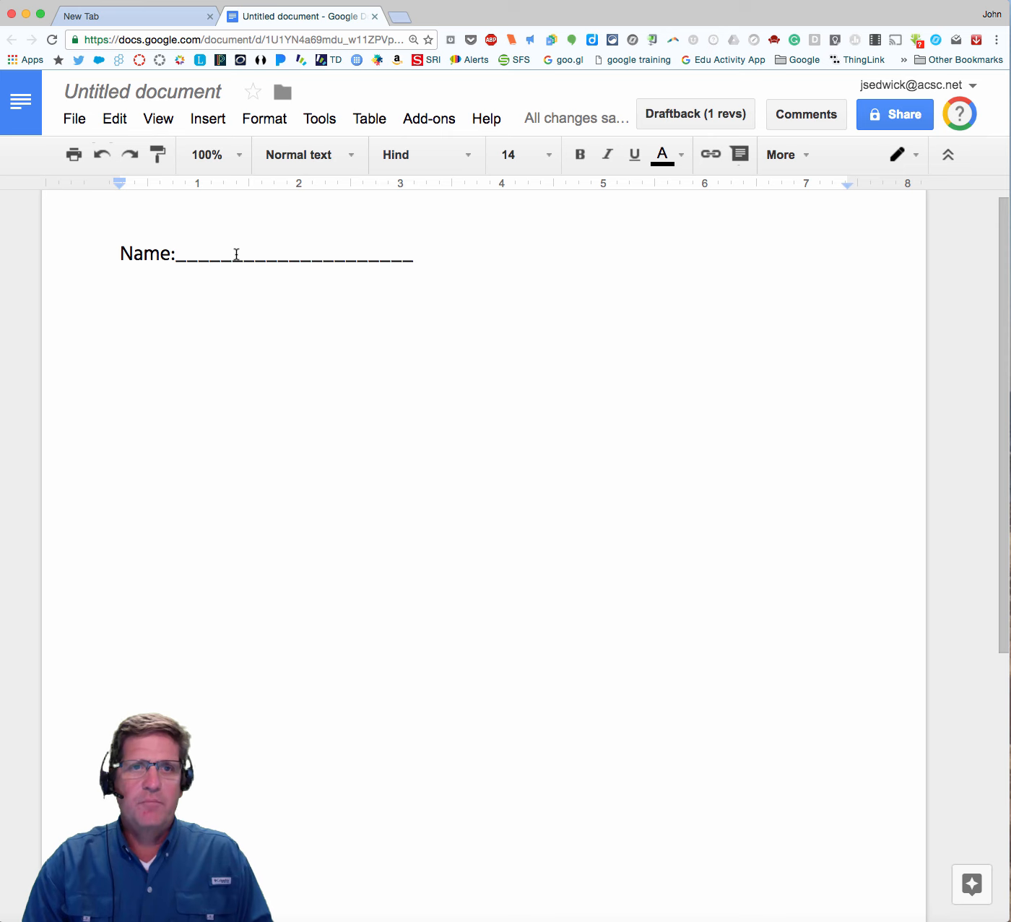
type("Dan Mari")
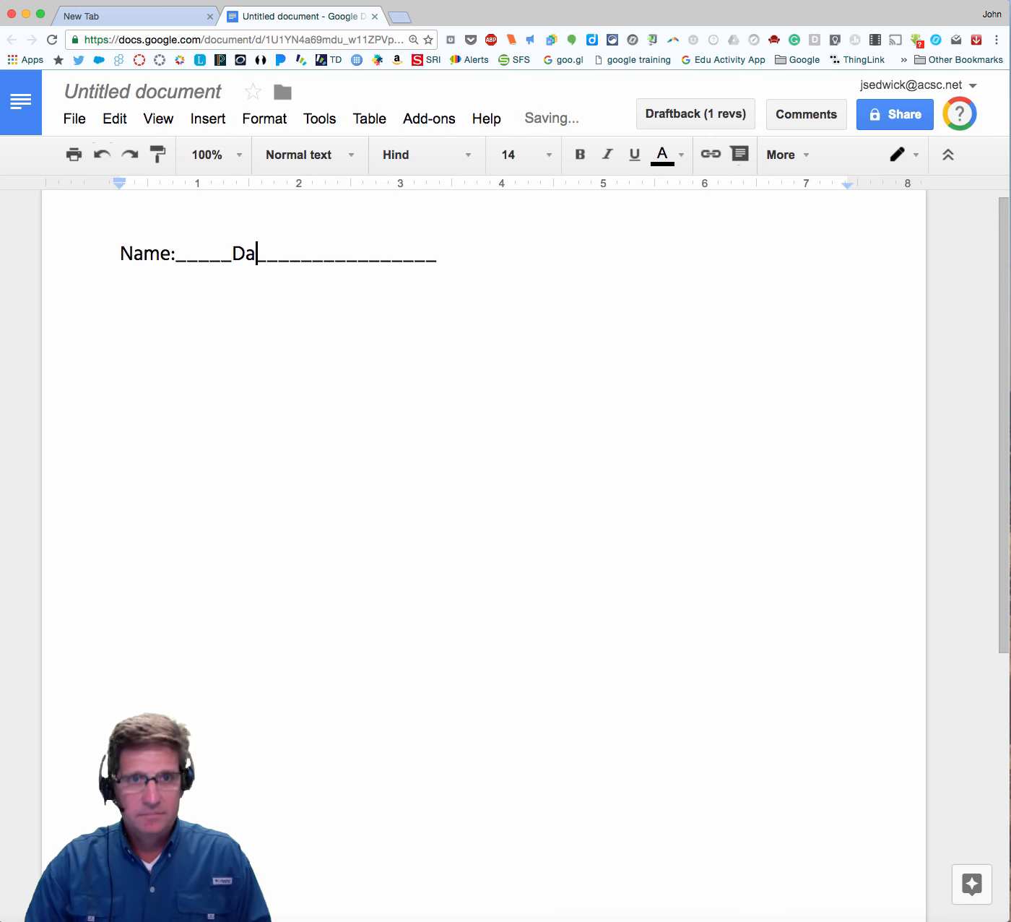
type("no")
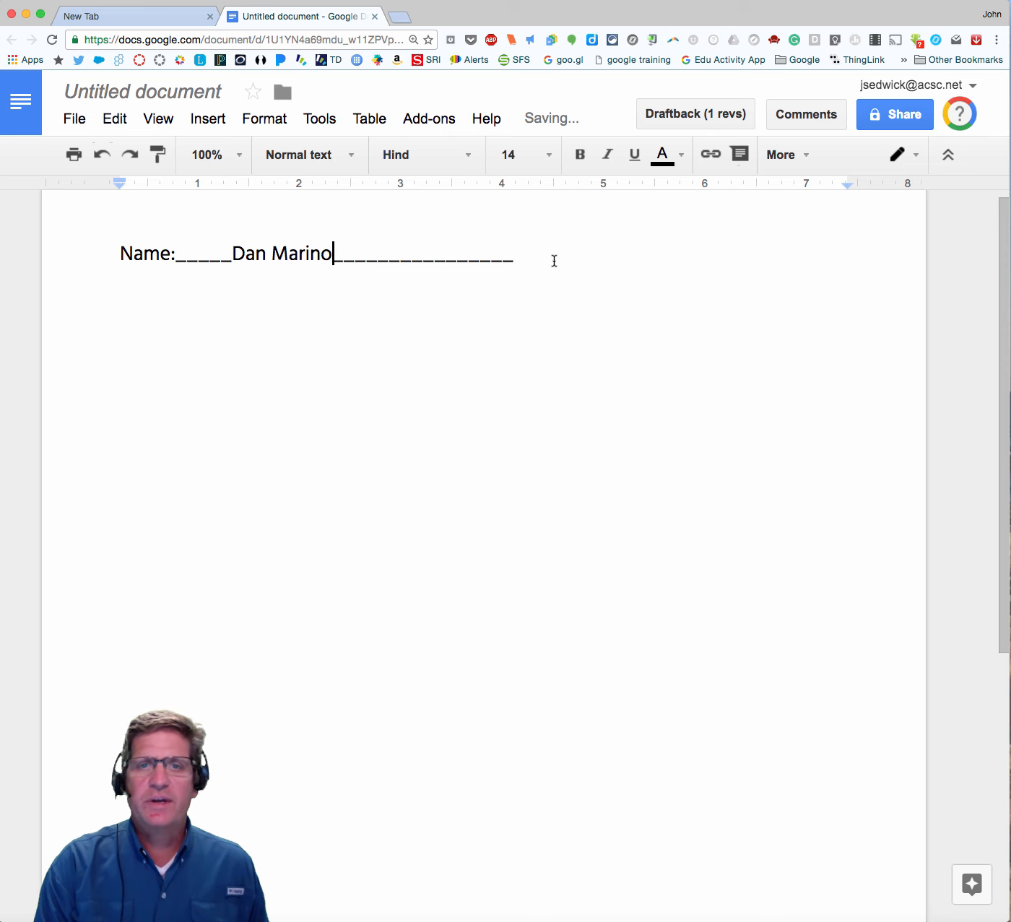
Add a second "Name:" label below the underscore line, leaving an empty line between them
left_click(594, 261)
key("Return")
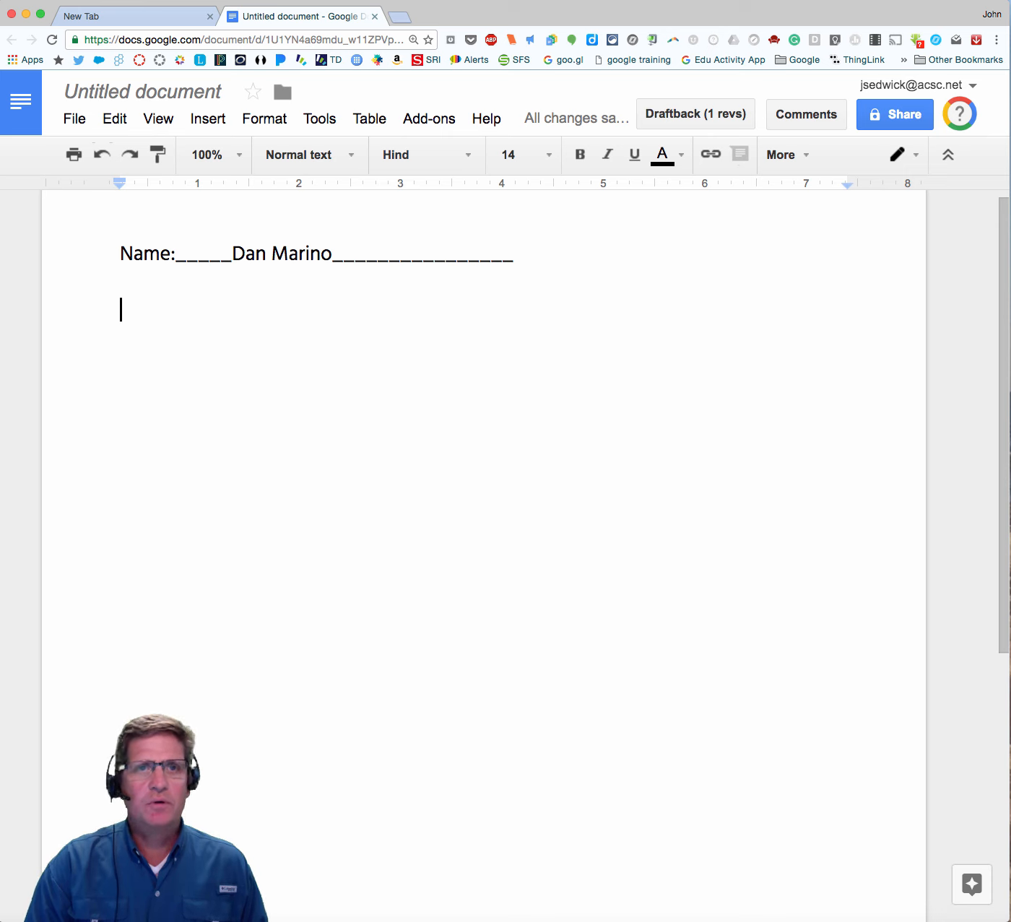
type("Name:")
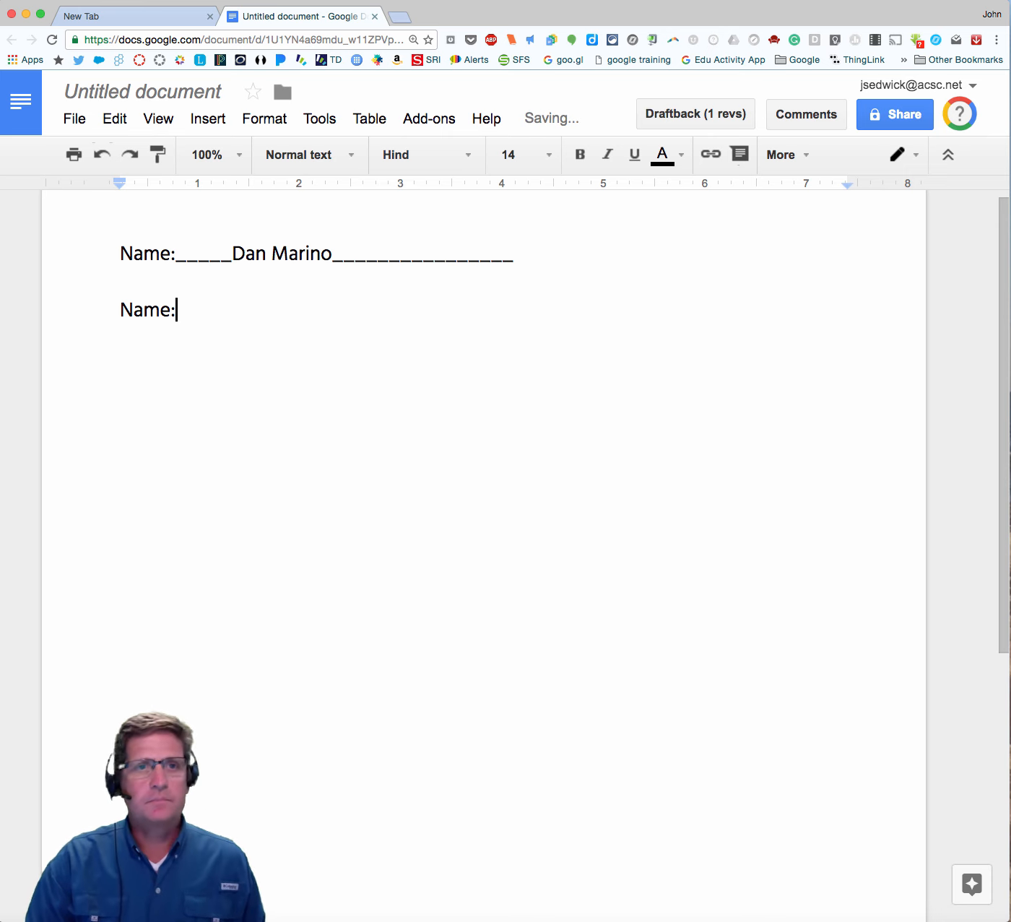
Insert a table with two columns and one row on a new line below the second "Name:" label
key("Return")
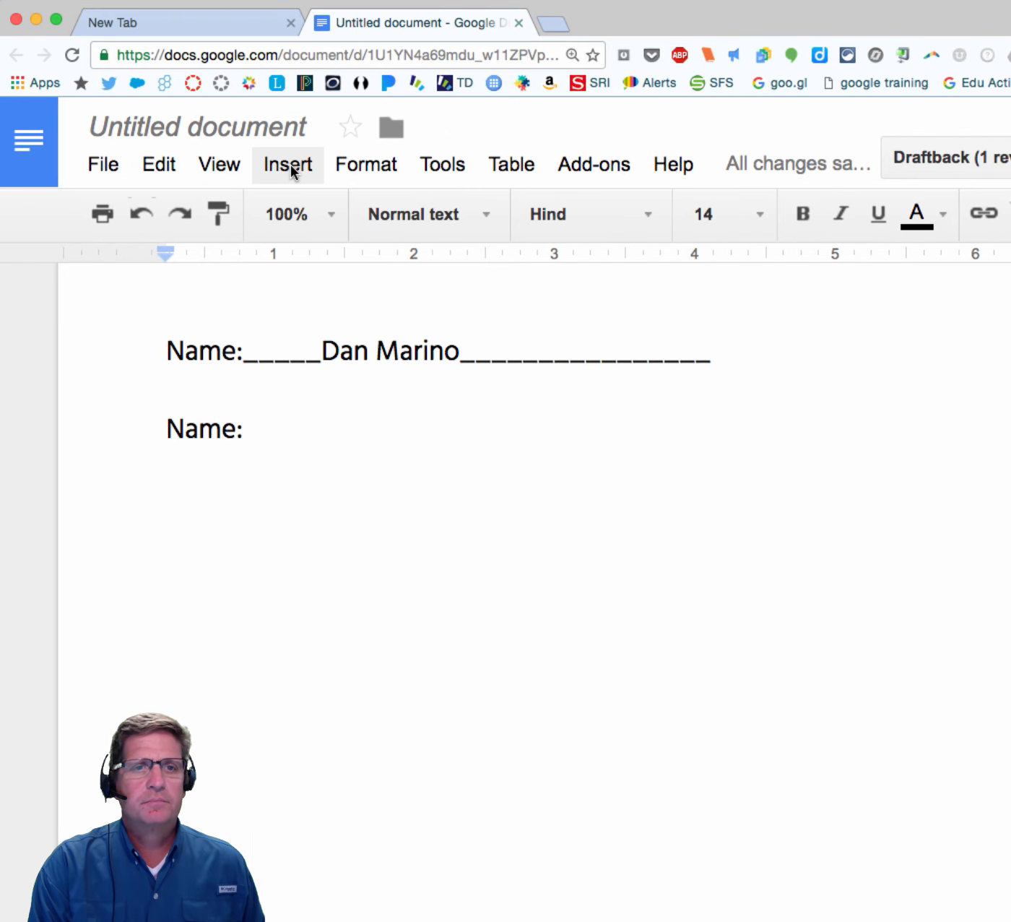
left_click(291, 165)
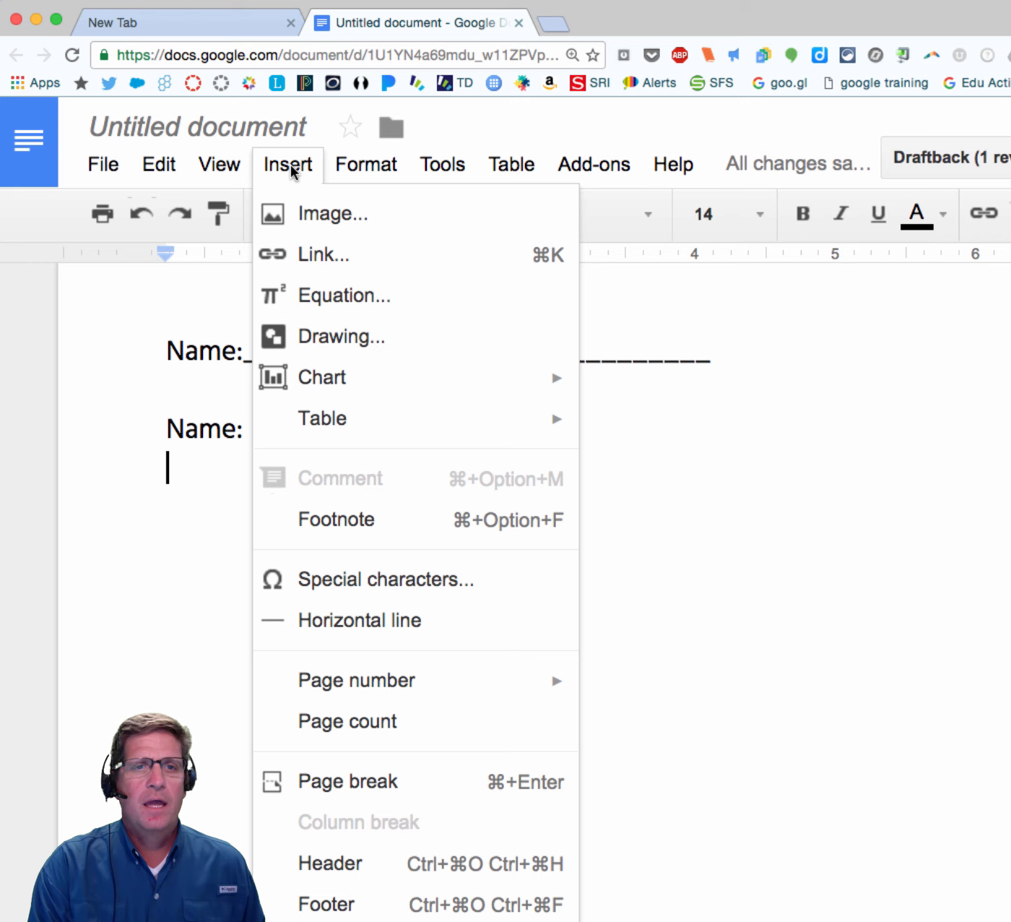
mouse_move(348, 425)
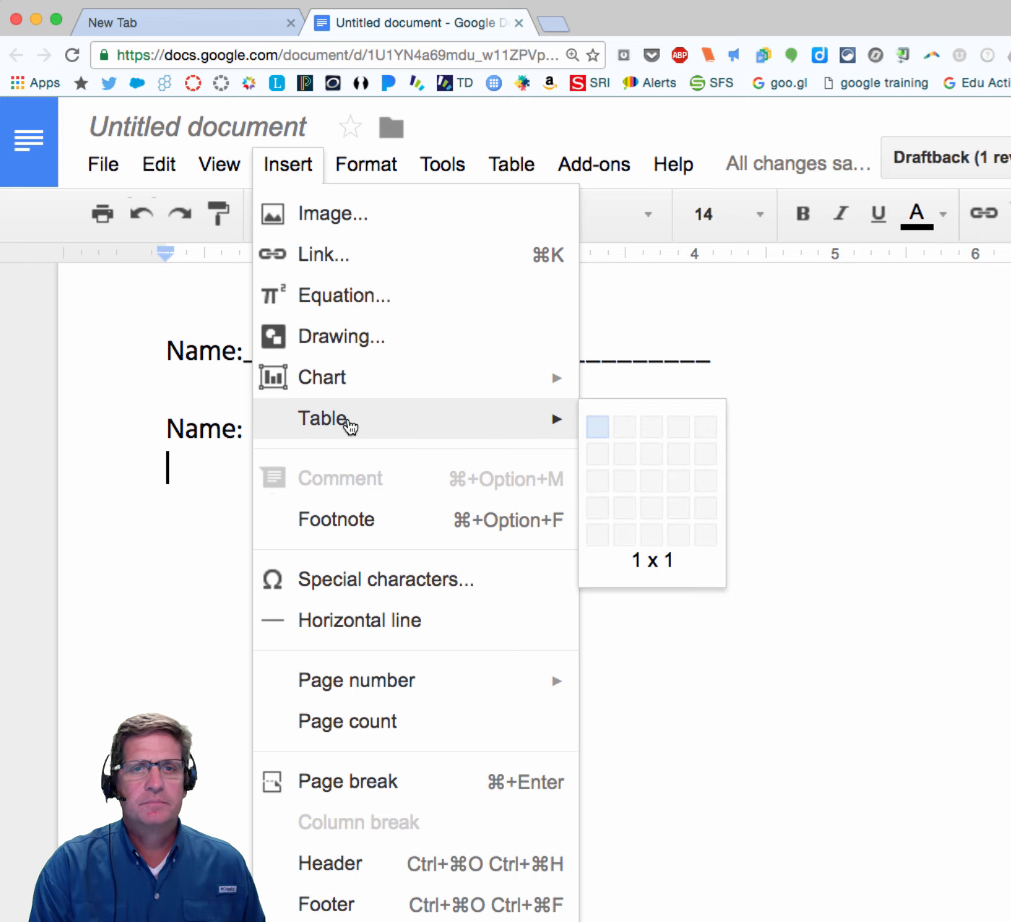
left_click(618, 428)
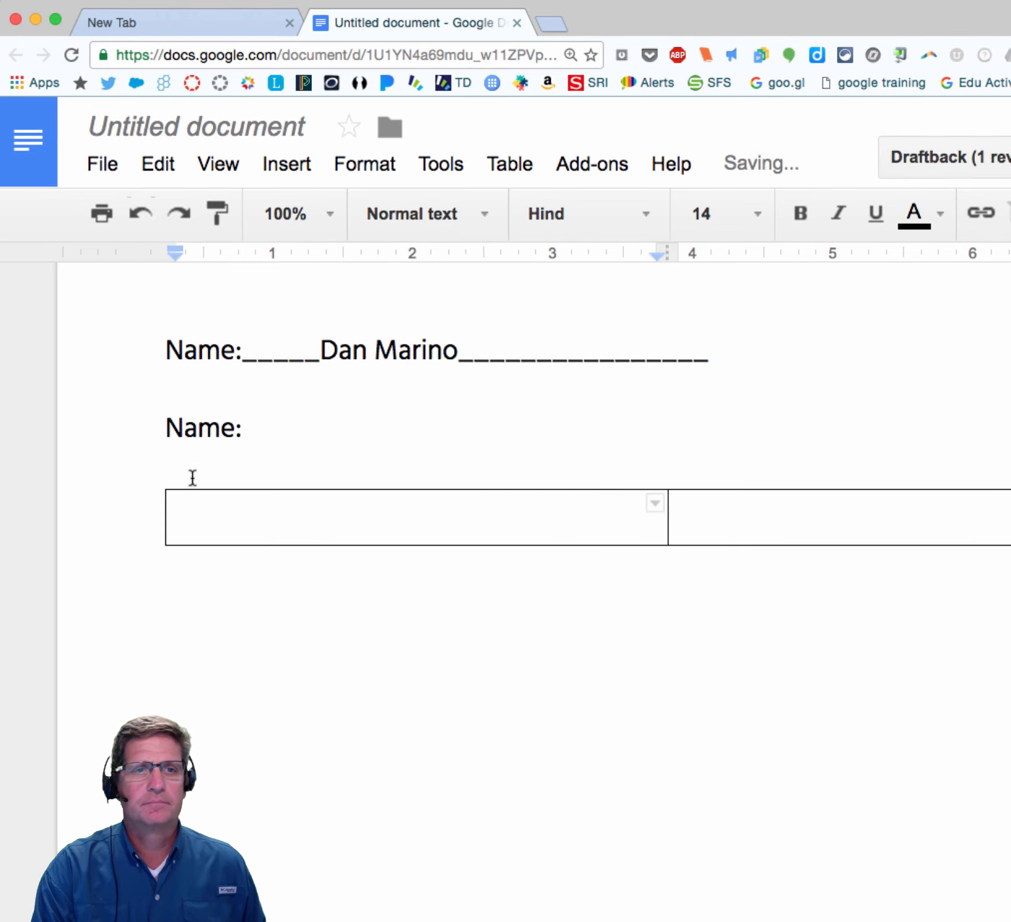
Move the second "Name:" label into the table's first cell and narrow that column to fit the text
left_click_drag(164, 427, 249, 432)
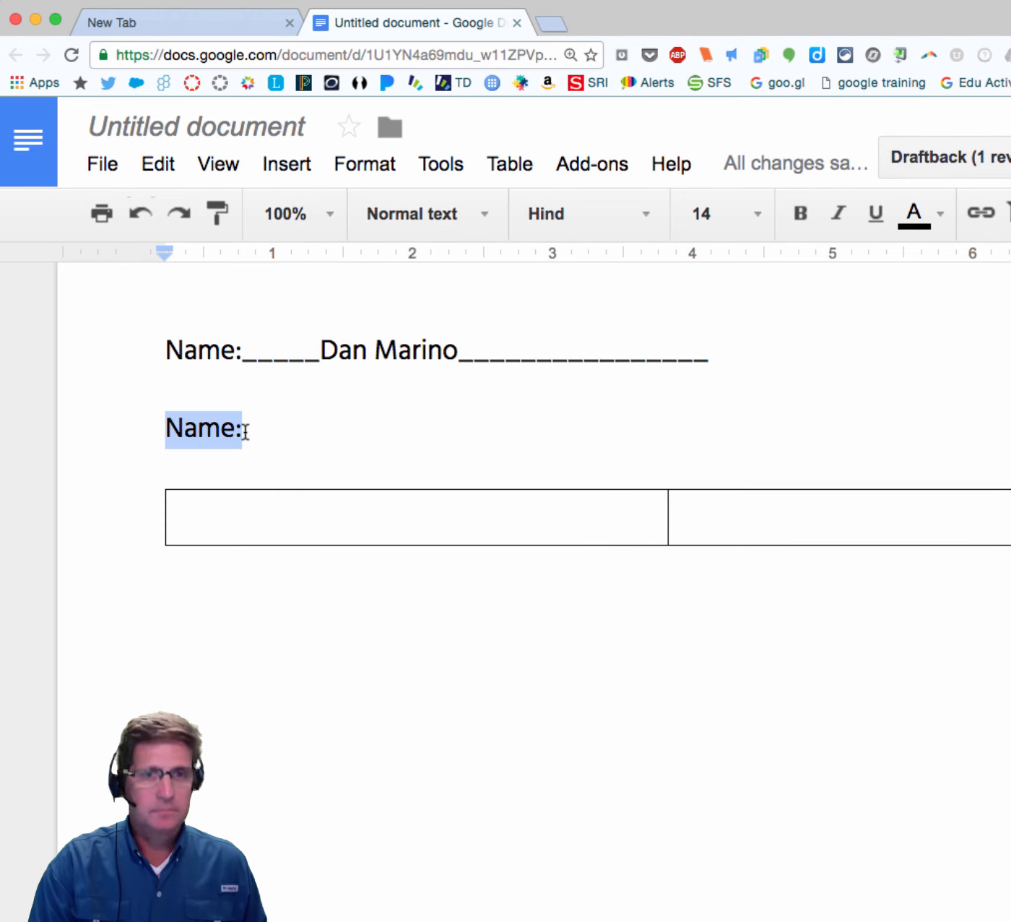
key("super+x")
left_click(189, 520)
key("super+v")
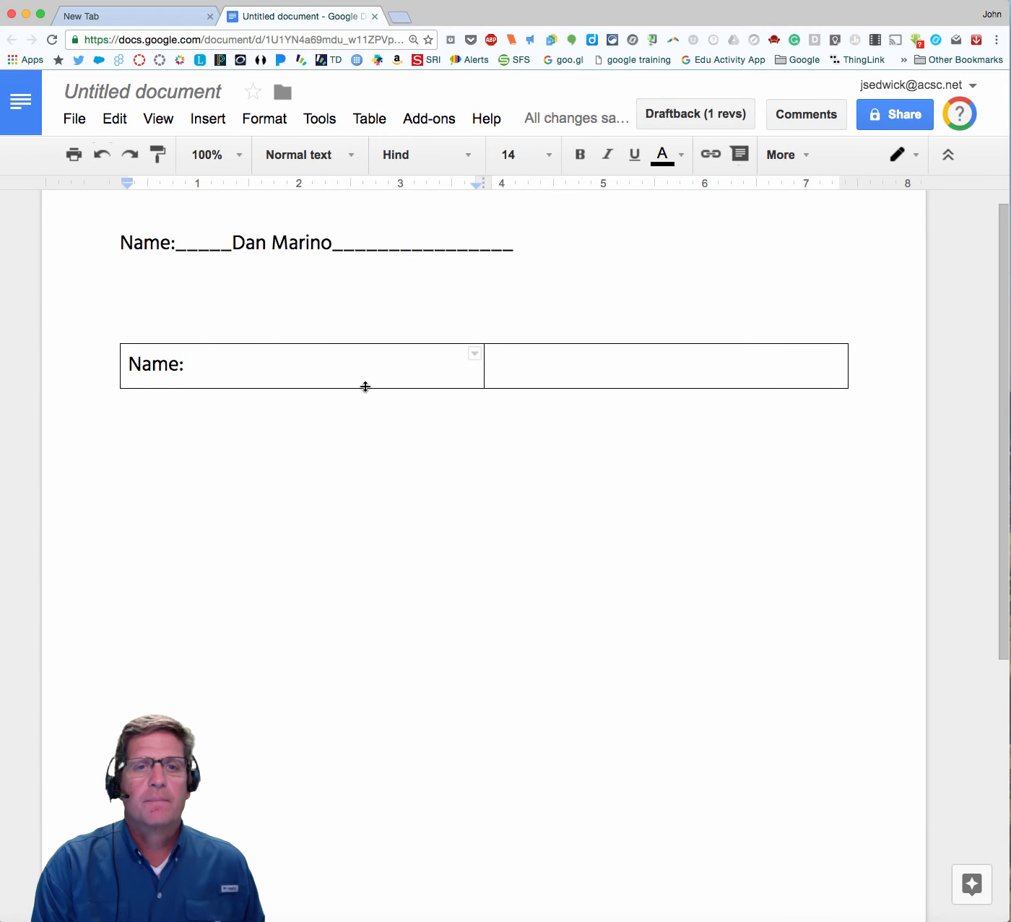
left_click_drag(366, 386, 401, 380)
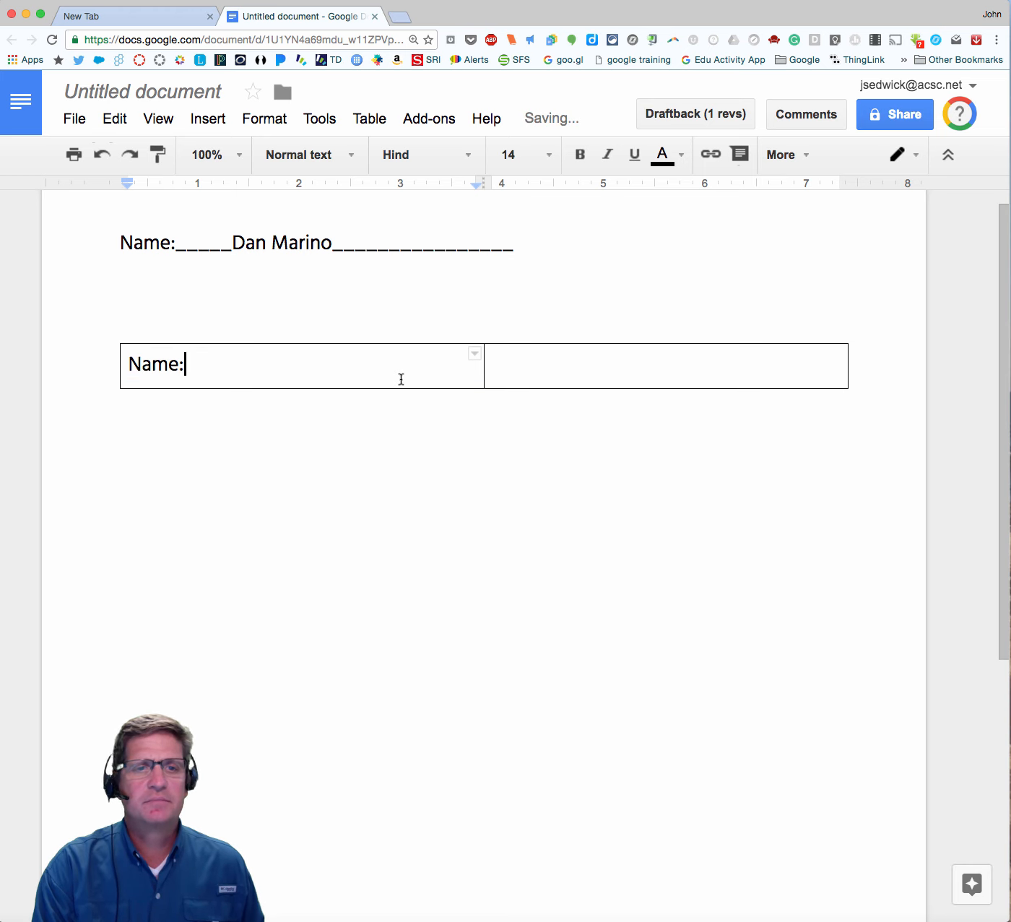
left_click_drag(483, 367, 205, 364)
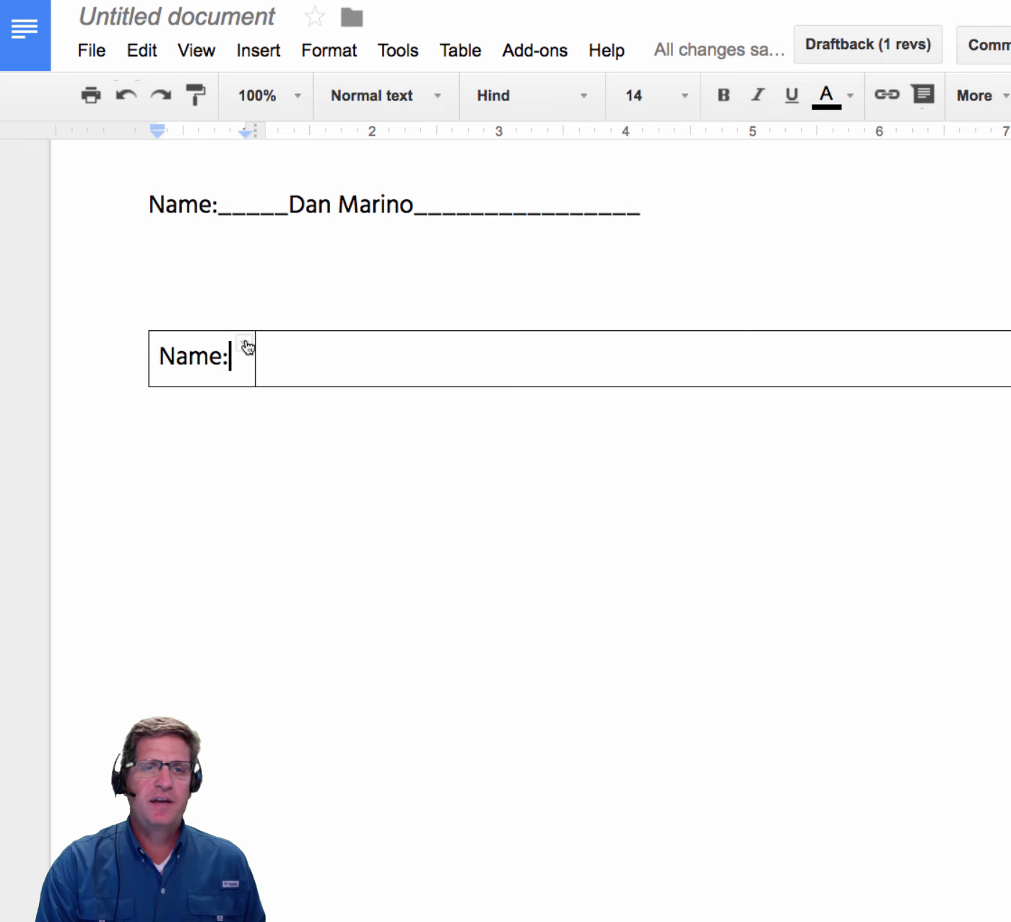
Set the outer borders of the "Name:" cell to a width of 0pt
left_click(246, 345)
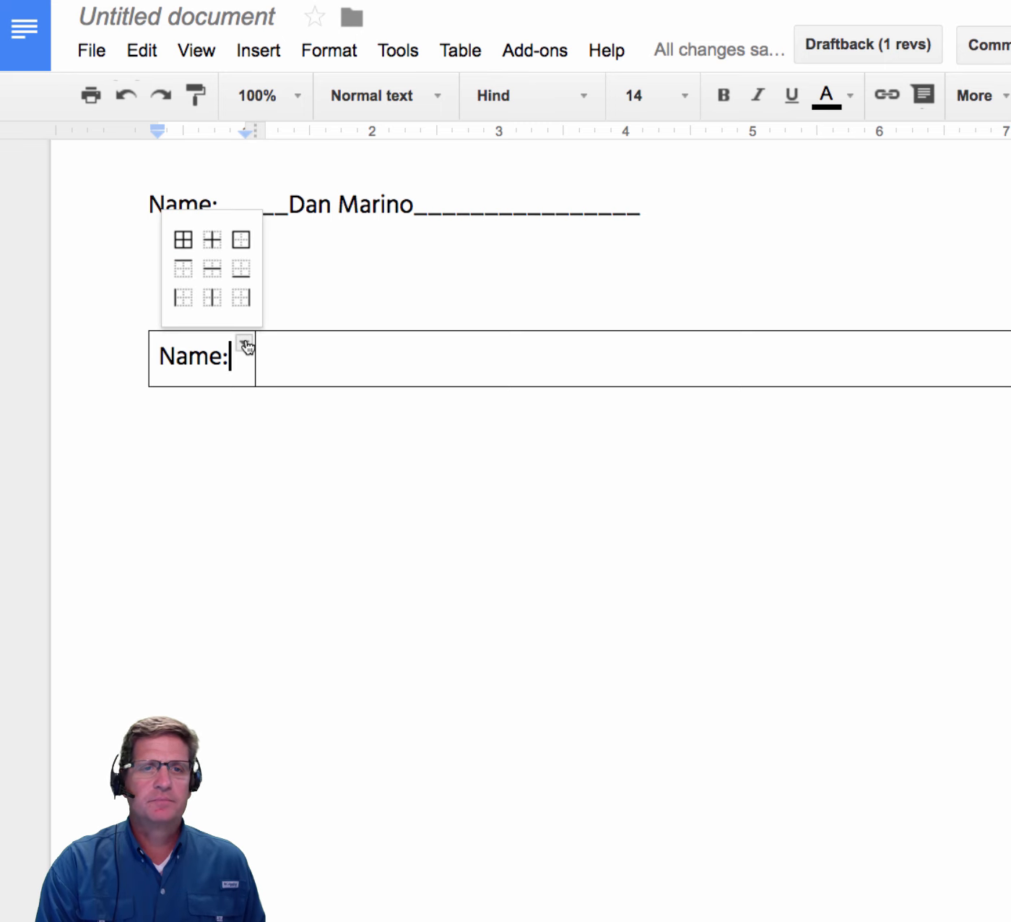
left_click(240, 240)
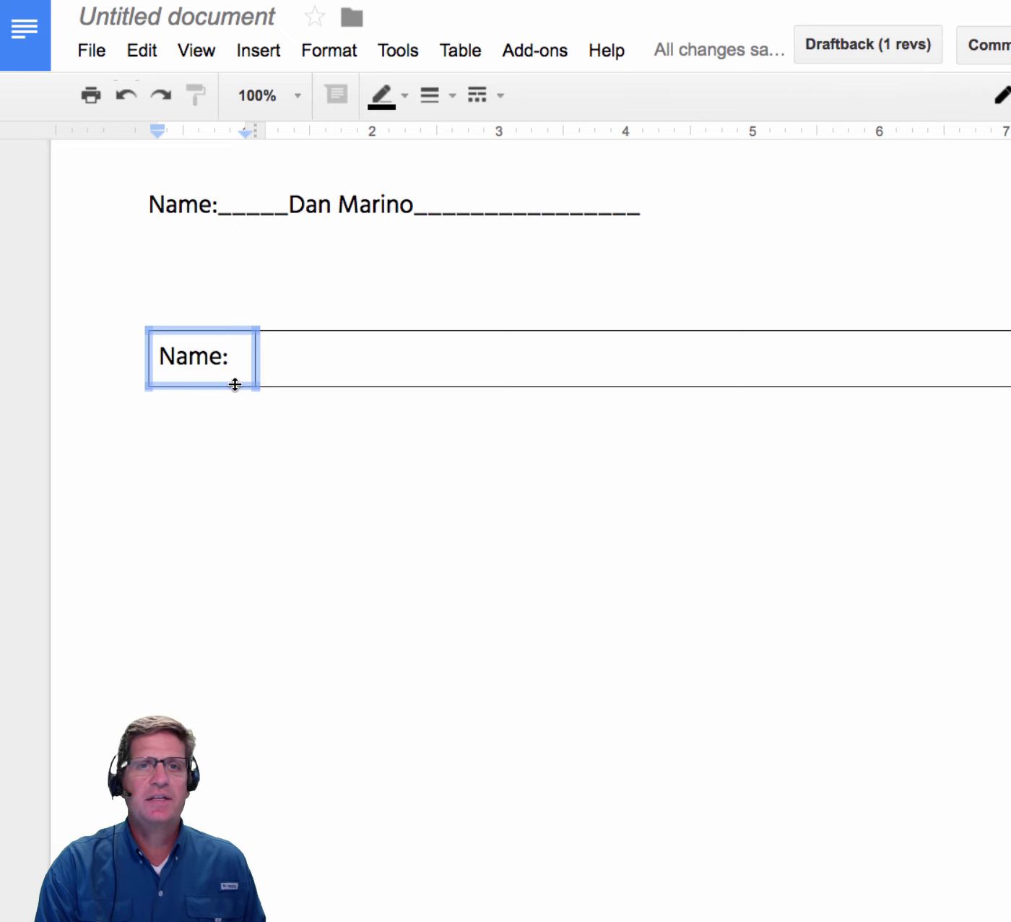
left_click(452, 93)
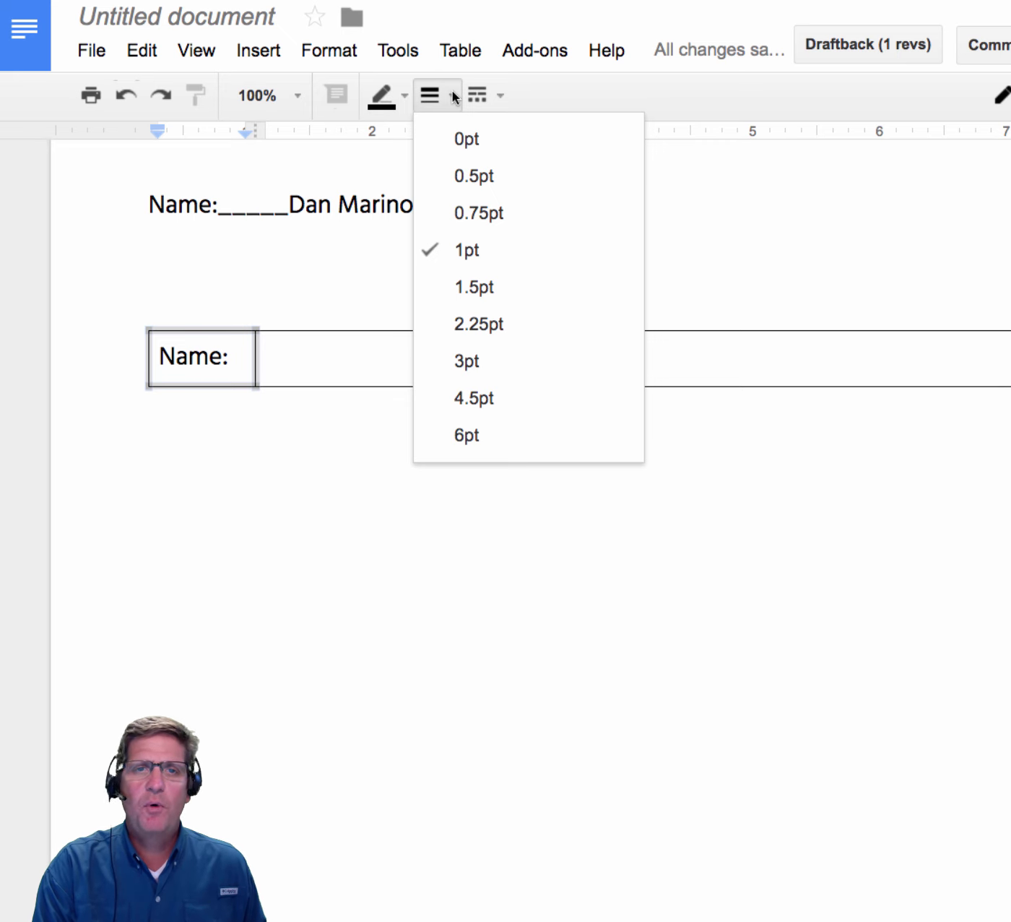
left_click(462, 143)
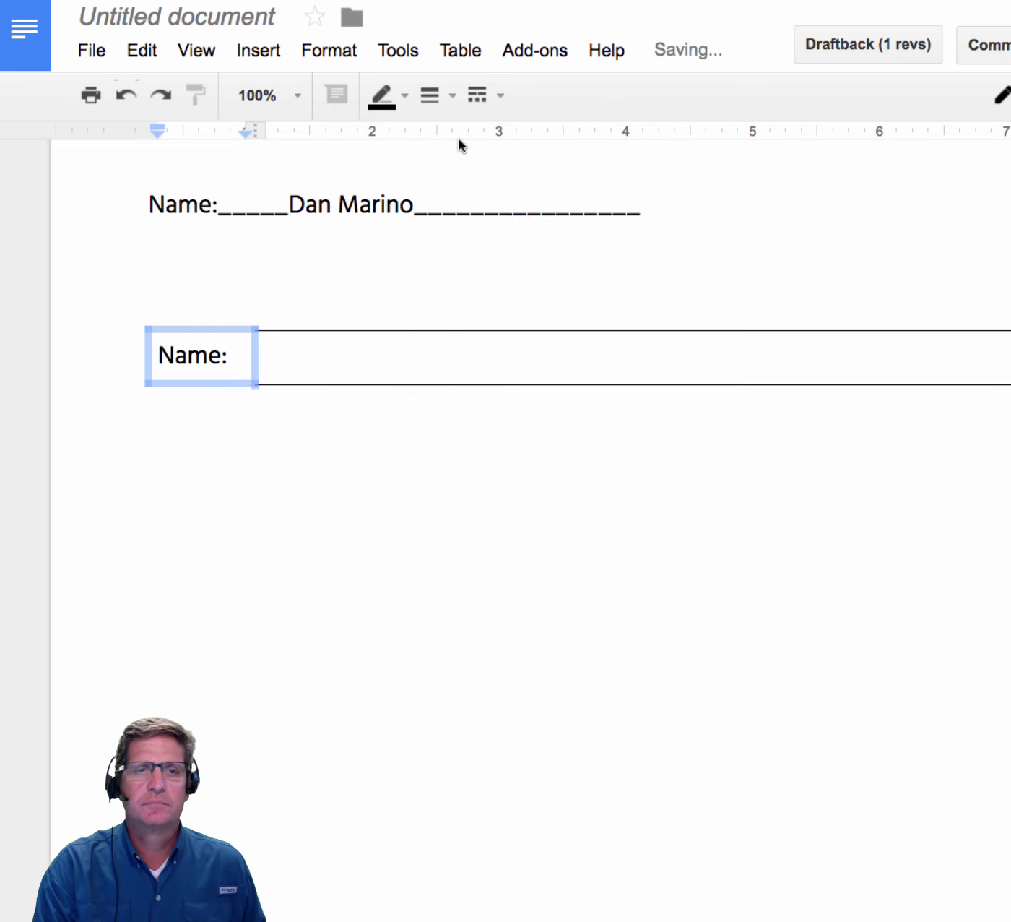
left_click(351, 420)
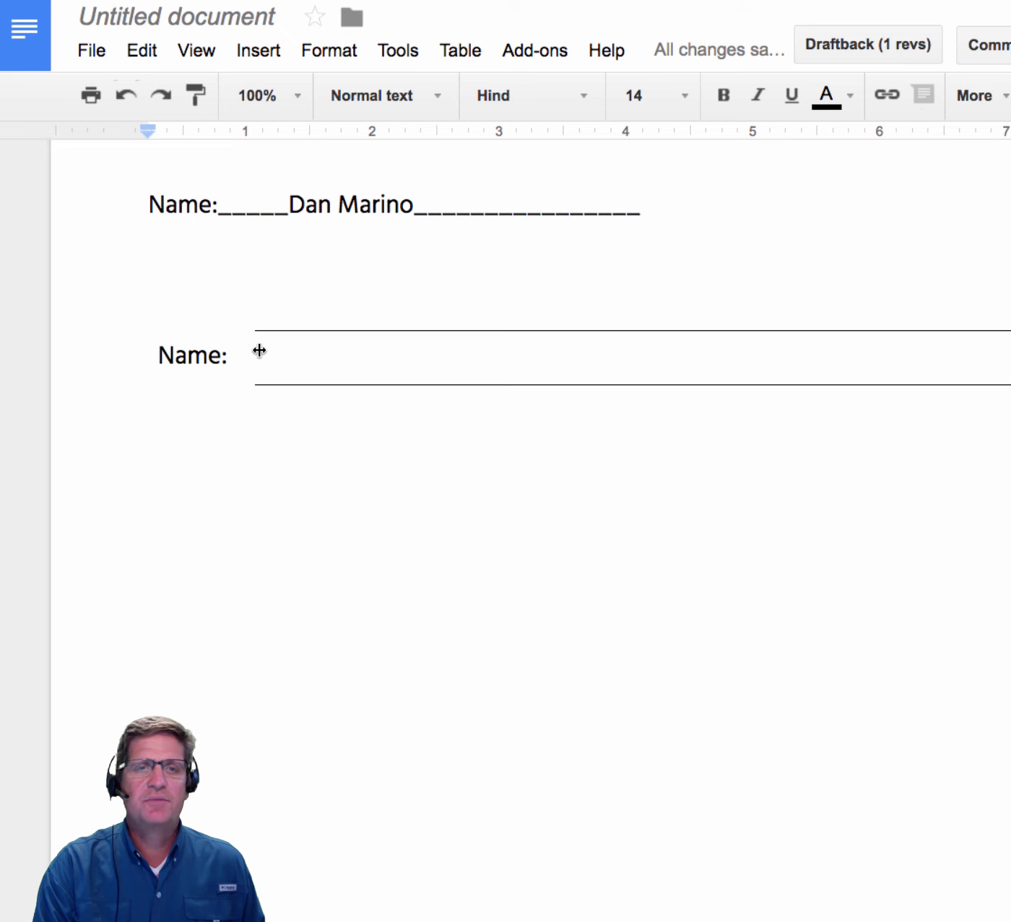
Set the outer borders of the empty cell beside "Name:" to a width of 1pt
left_click(877, 363)
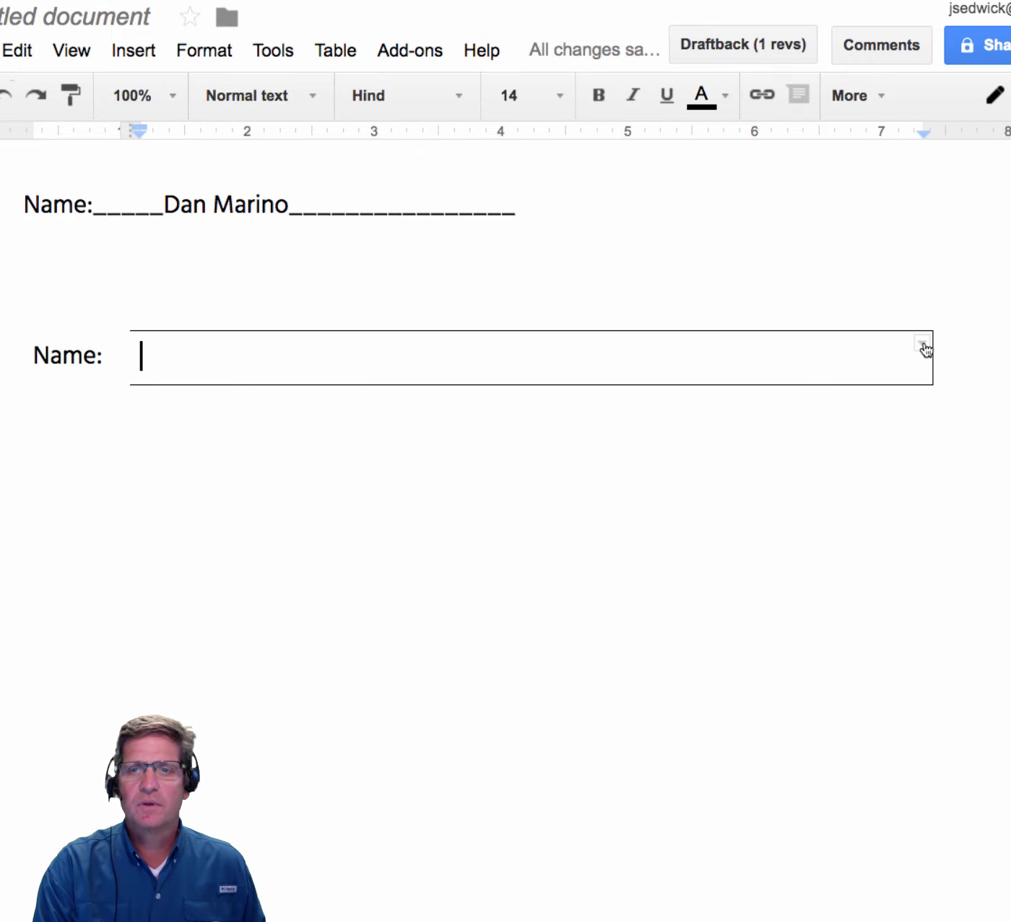
left_click(924, 345)
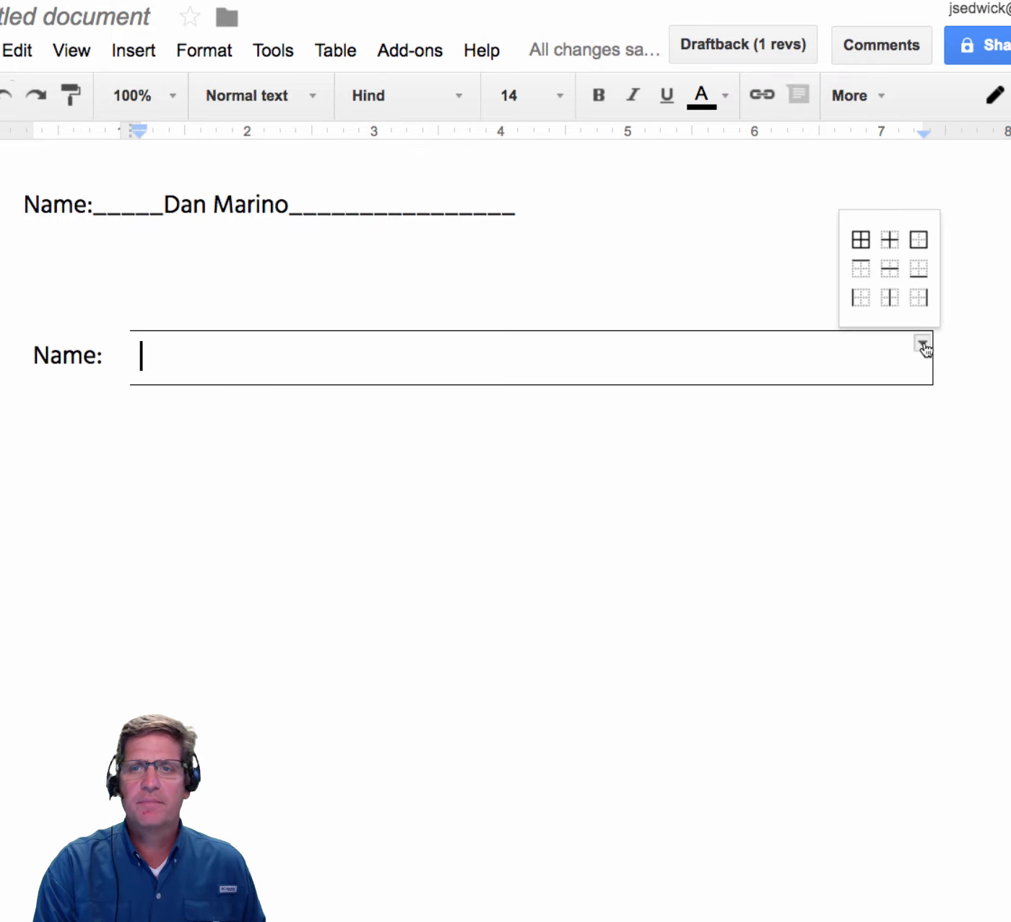
left_click(919, 242)
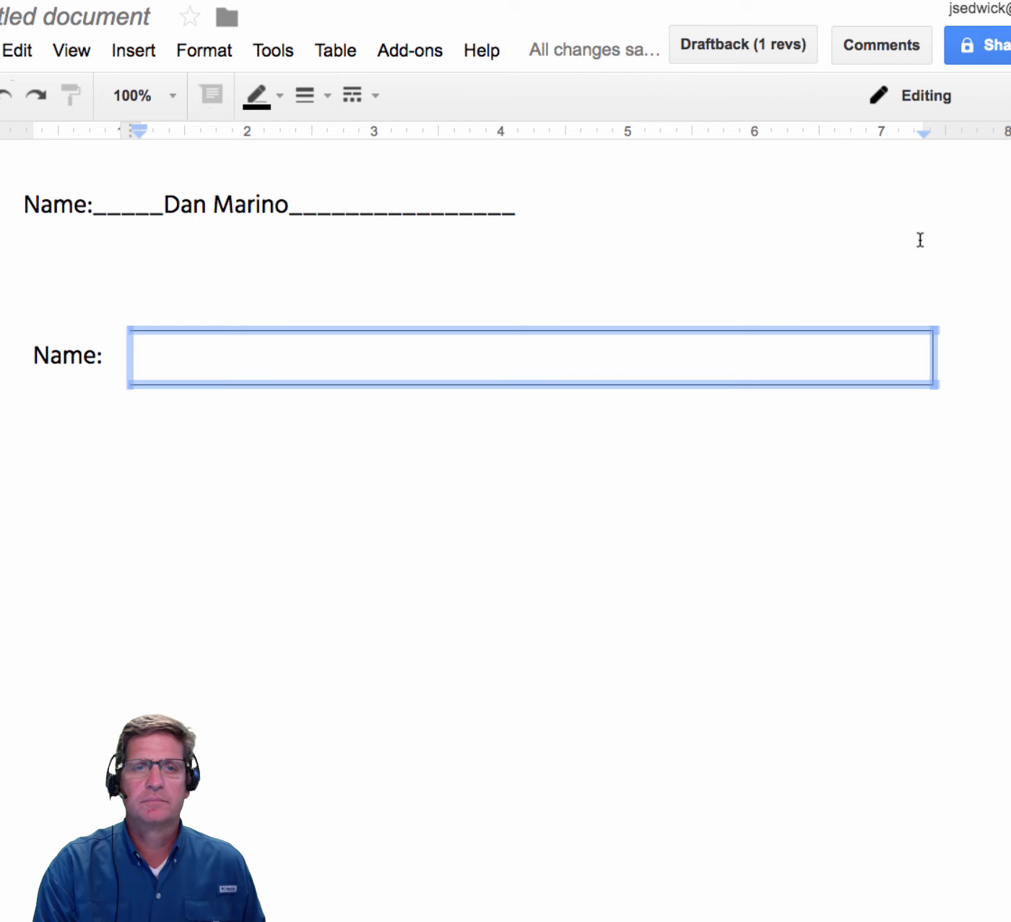
left_click(329, 102)
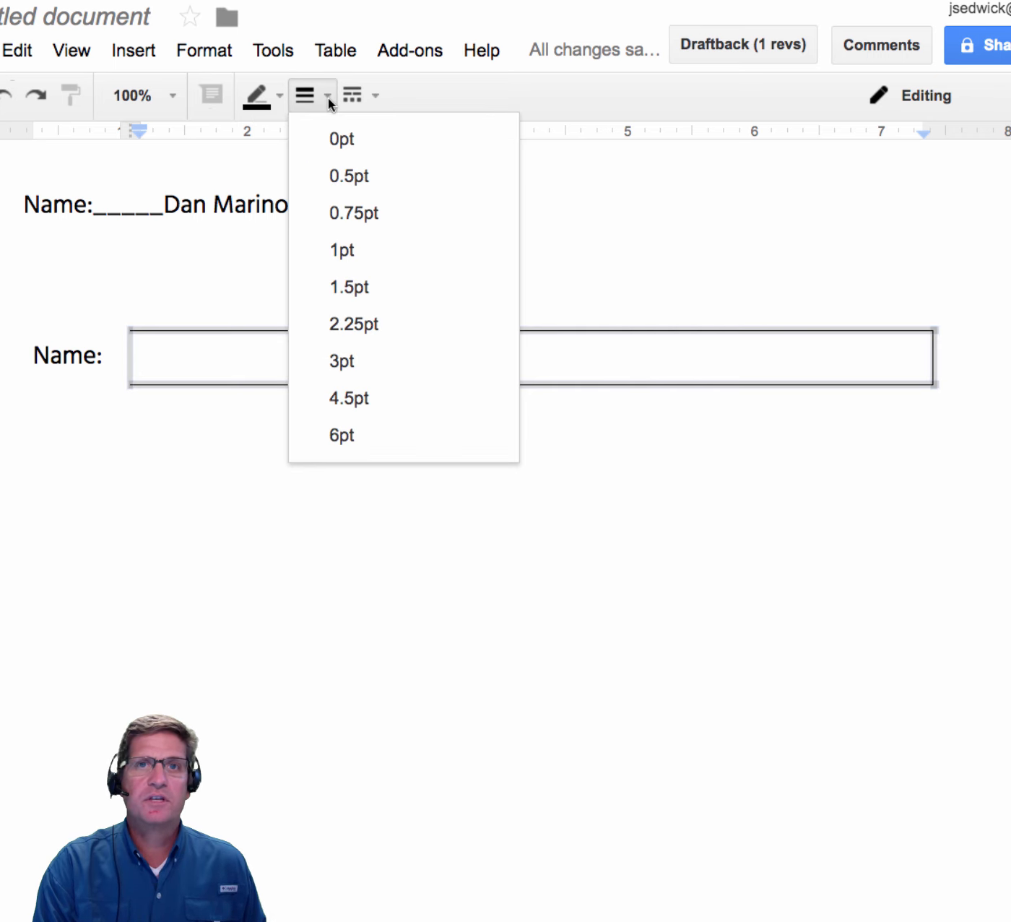
left_click(334, 253)
left_click(239, 404)
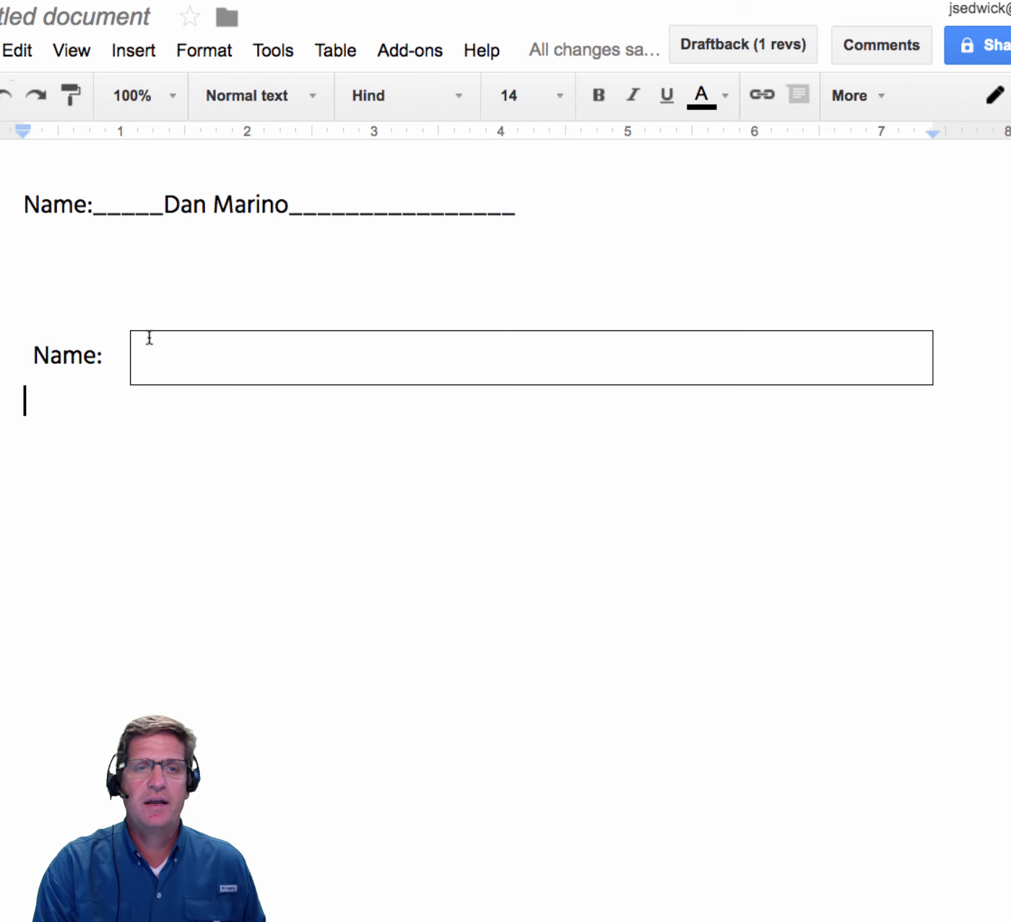
Enter Dan Marino in the bordered cell beside the "Name:" label
left_click(164, 357)
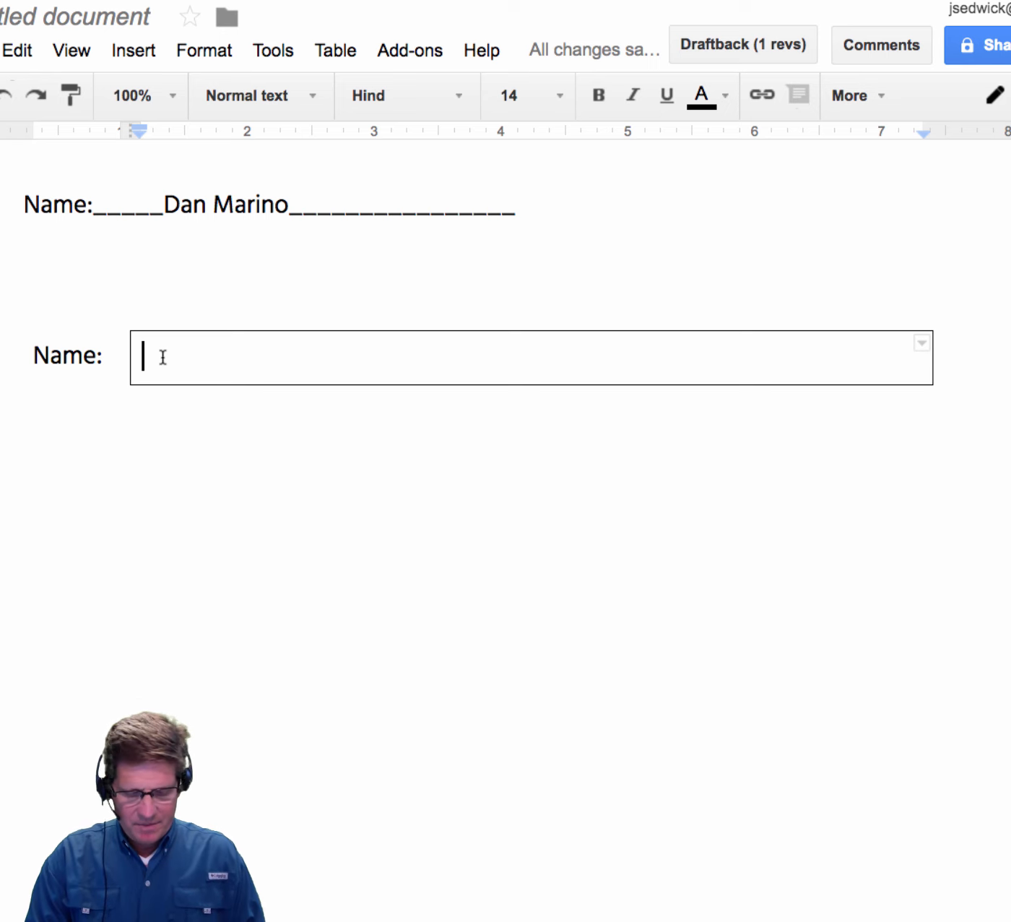
type("Dan Marino")
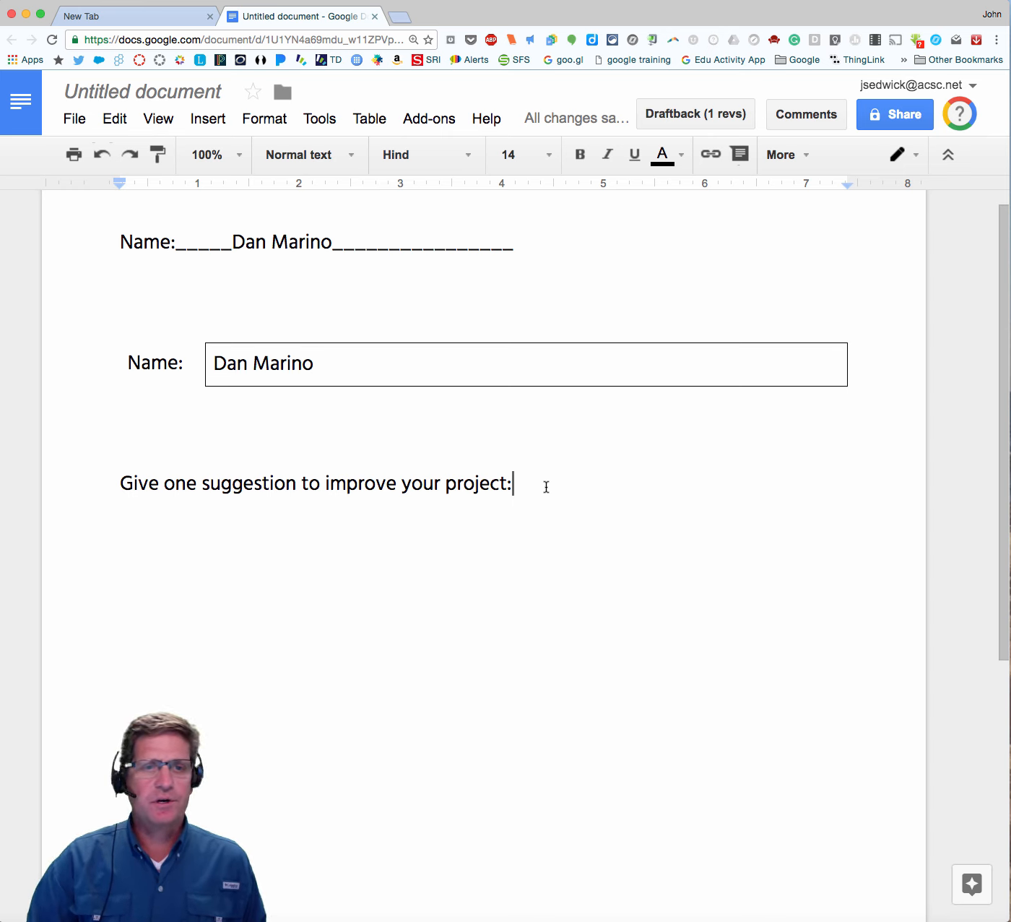
Insert a 1 x 1 table below "Give one suggestion to improve your project:" and make its row several lines taller
key("Return")
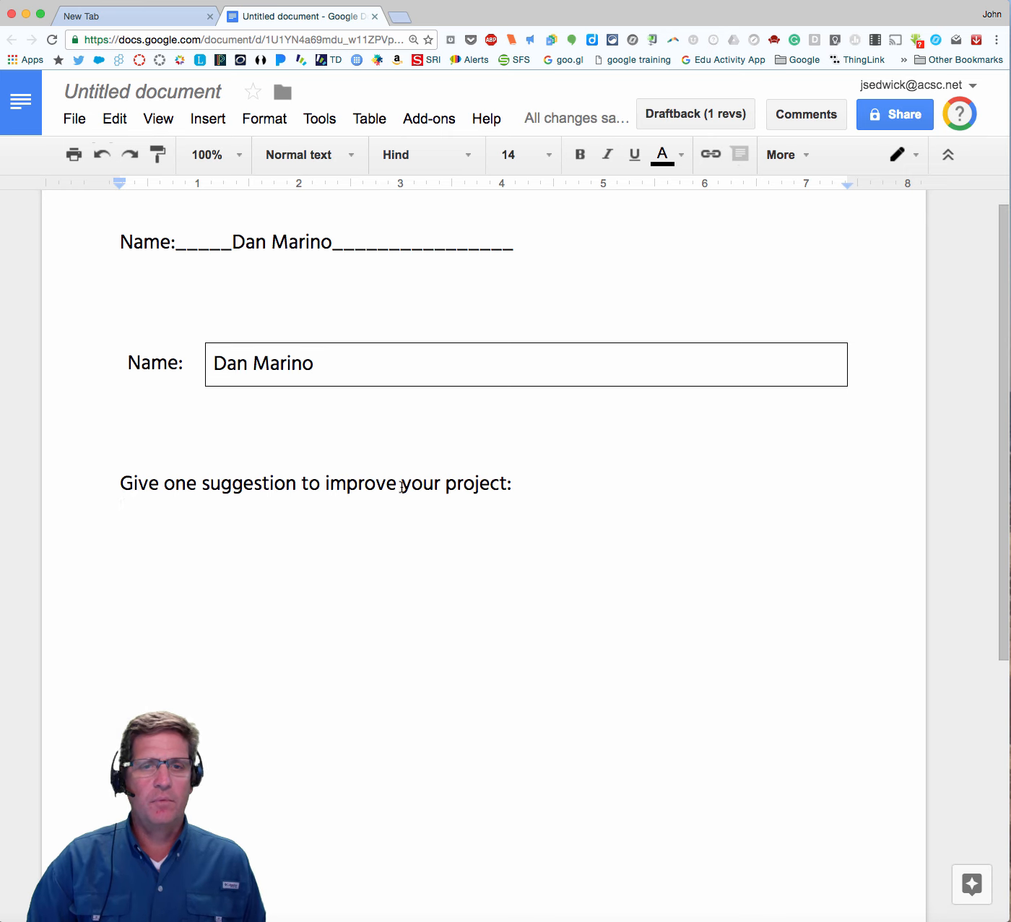
left_click(204, 123)
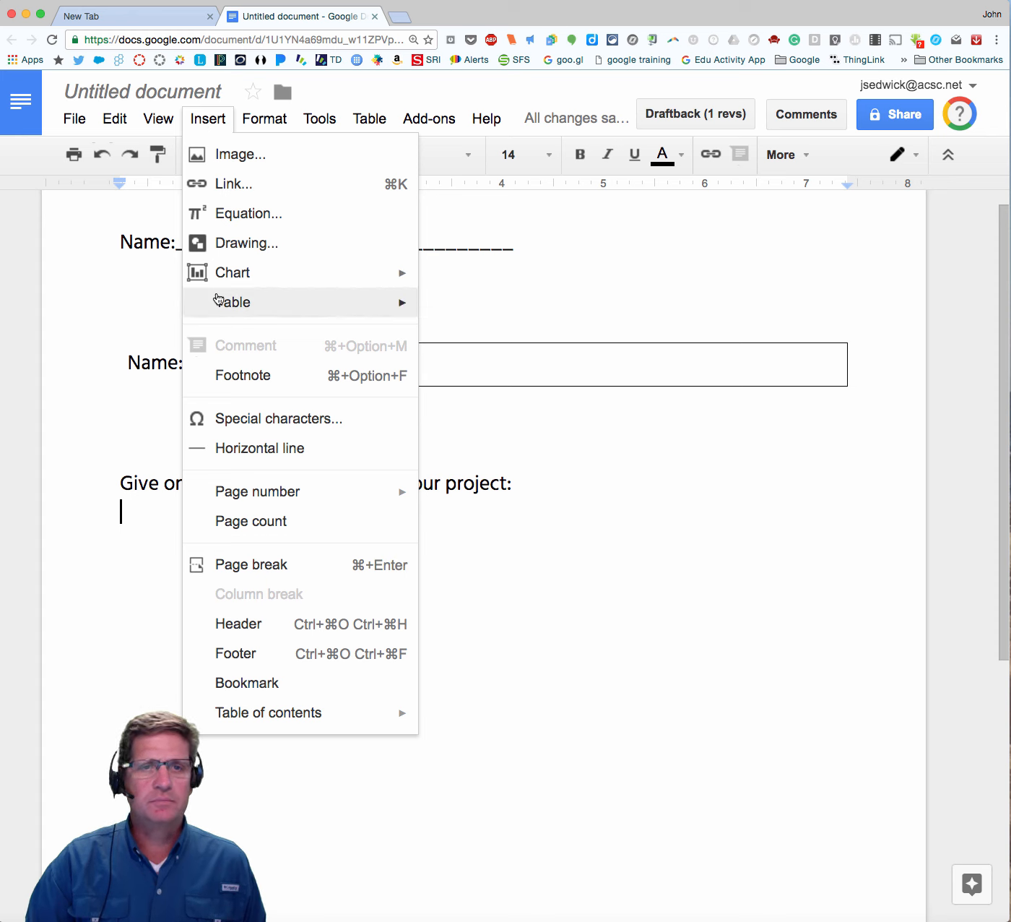
mouse_move(223, 311)
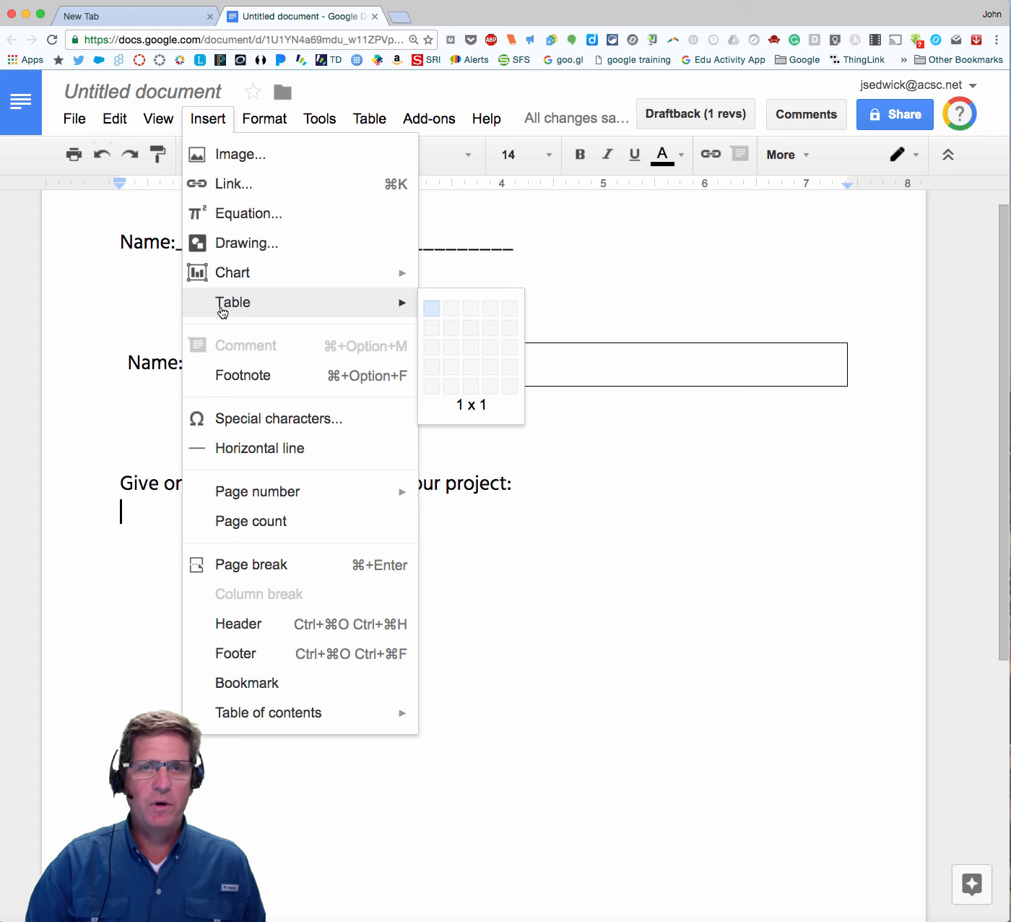
left_click(433, 307)
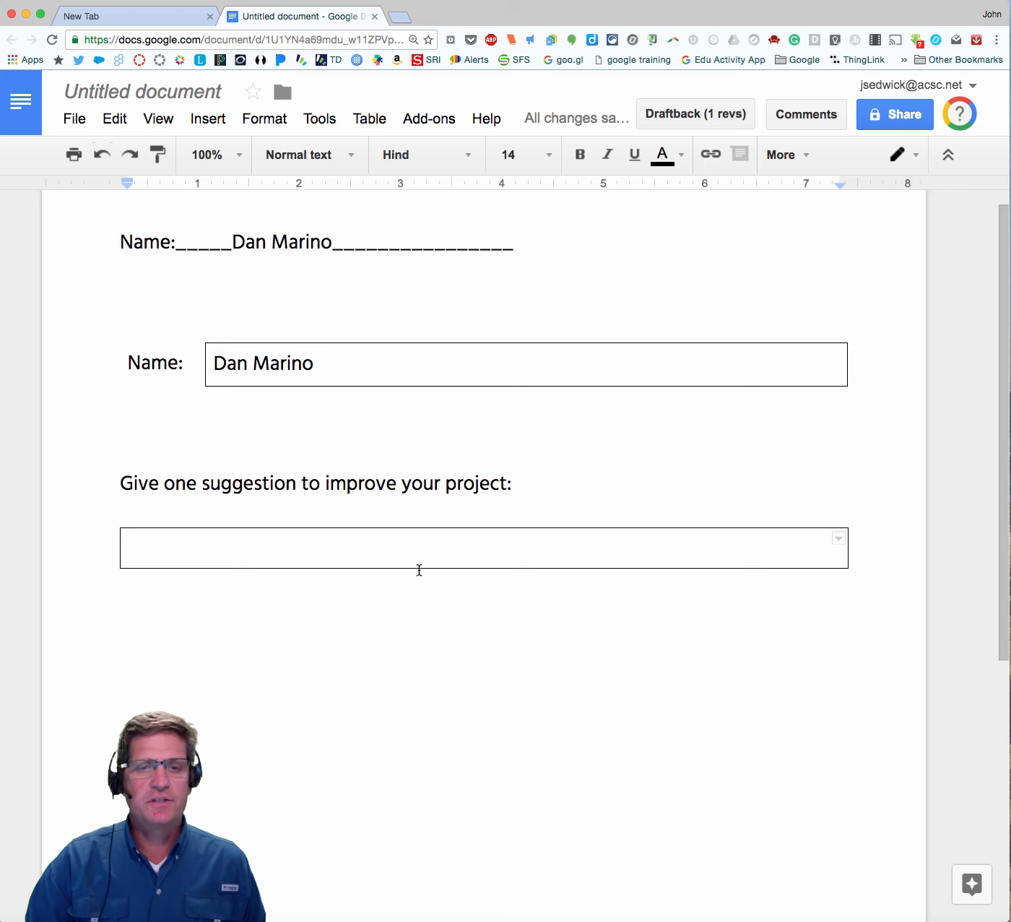
left_click_drag(417, 569, 417, 712)
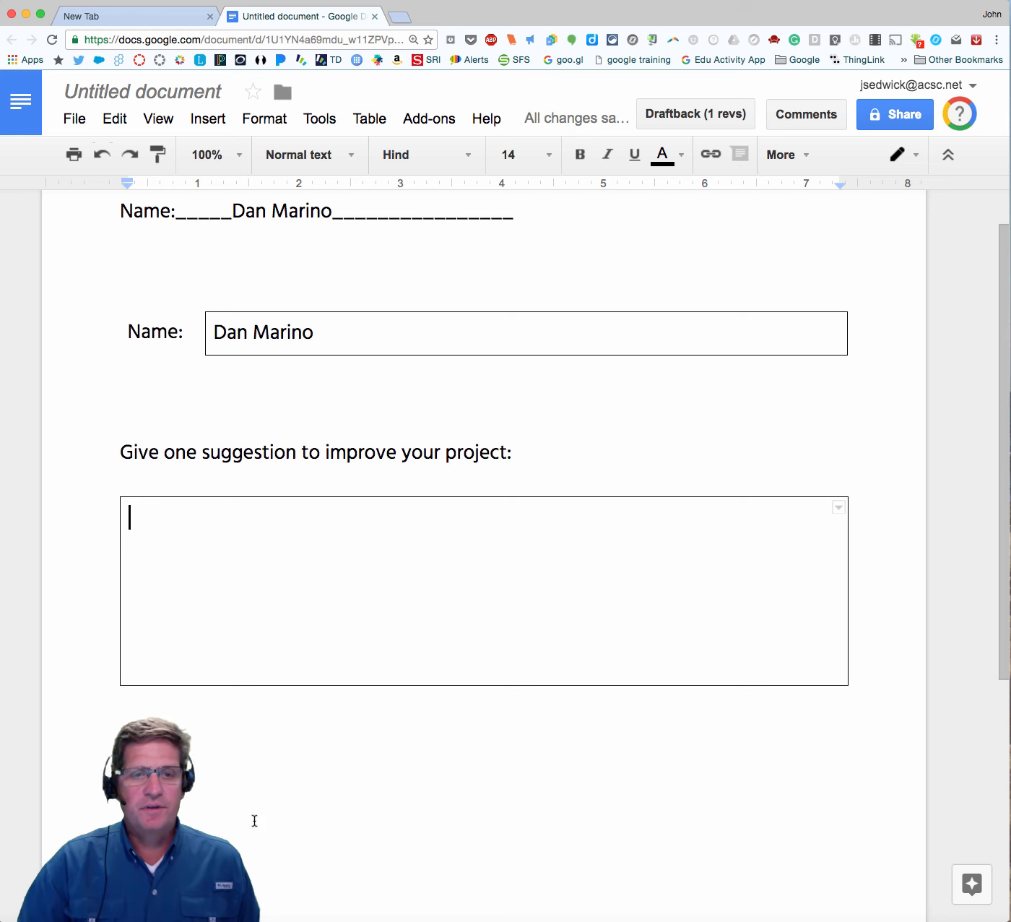
Add the text "Next question" below the tall answer box, leaving an empty line above it
left_click(397, 737)
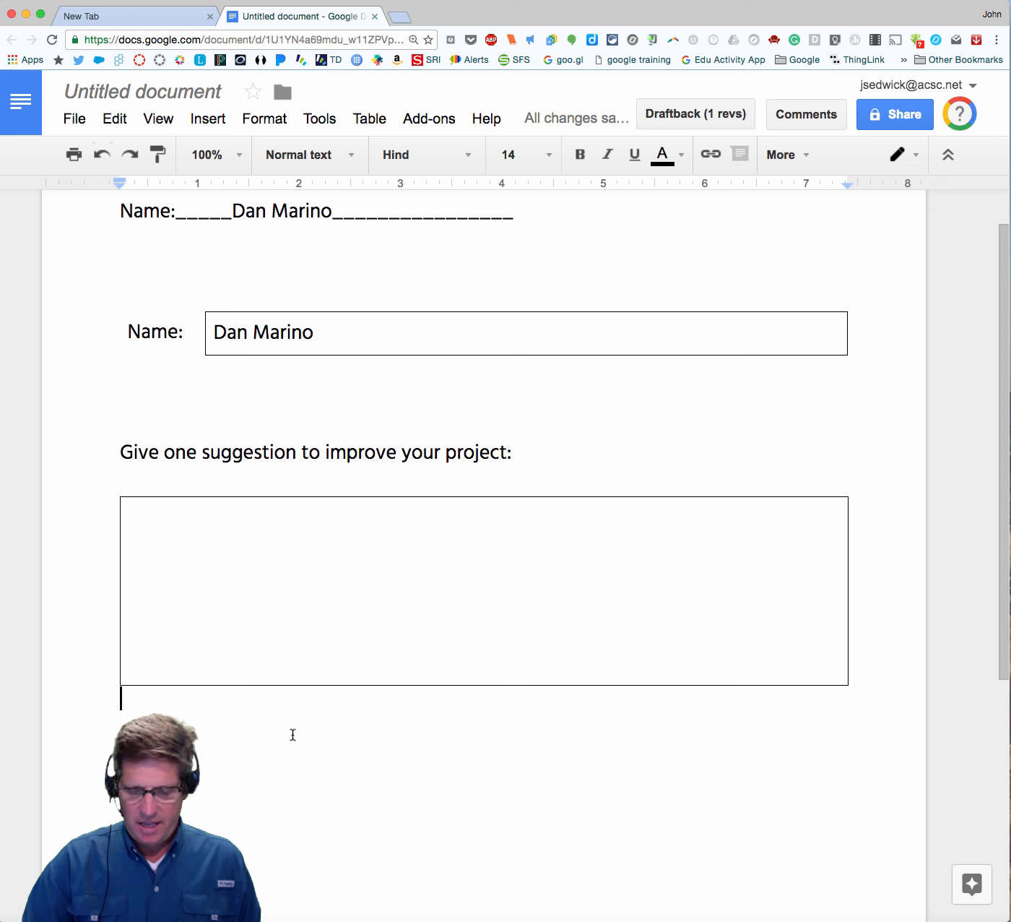
key("Return")
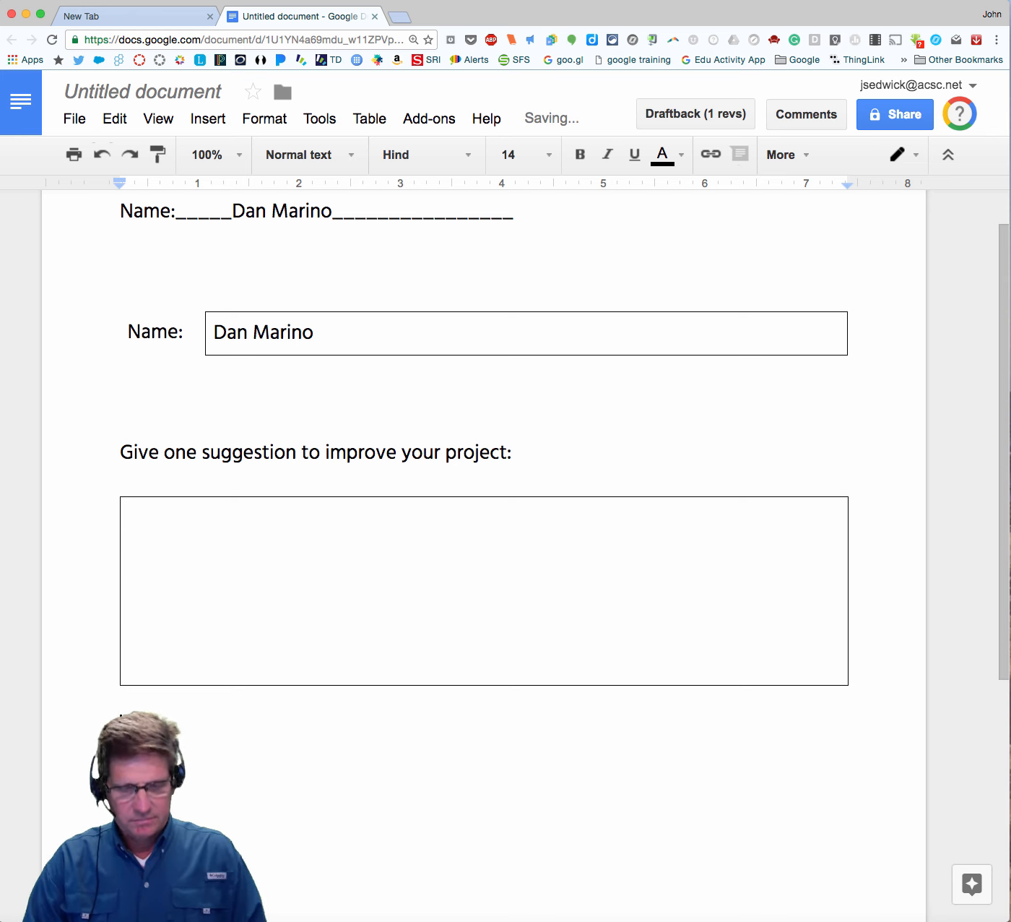
type("ion")
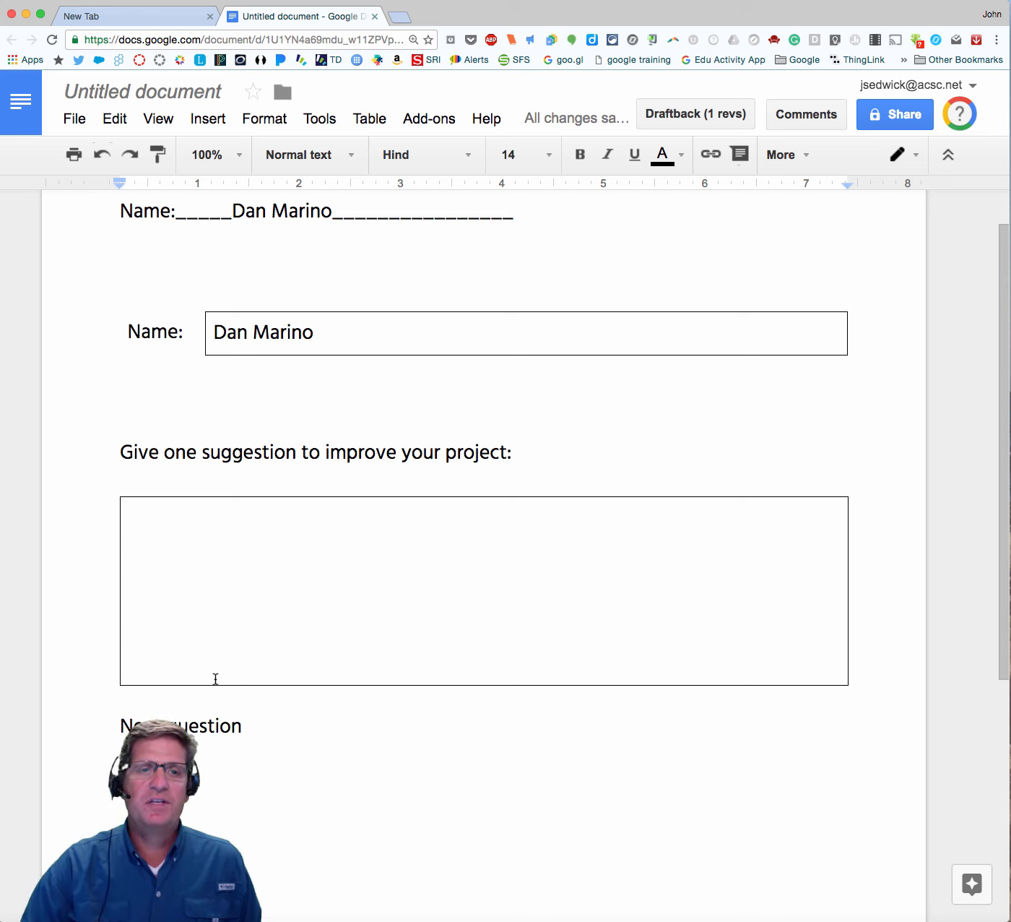
Add nine line breaks inside the answer box under the project suggestion question
left_click(147, 516)
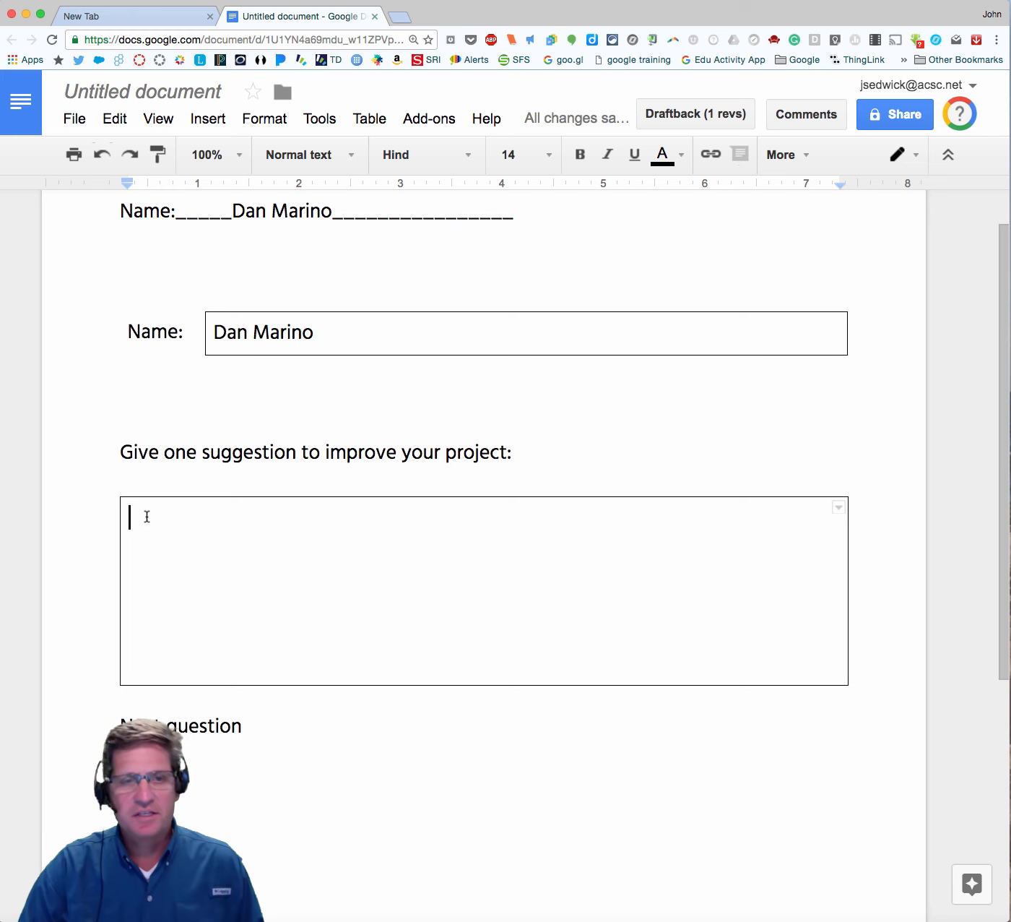
key("Return")
key("Return")
key("Return")
key("Return")
key("Return")
key("Return")
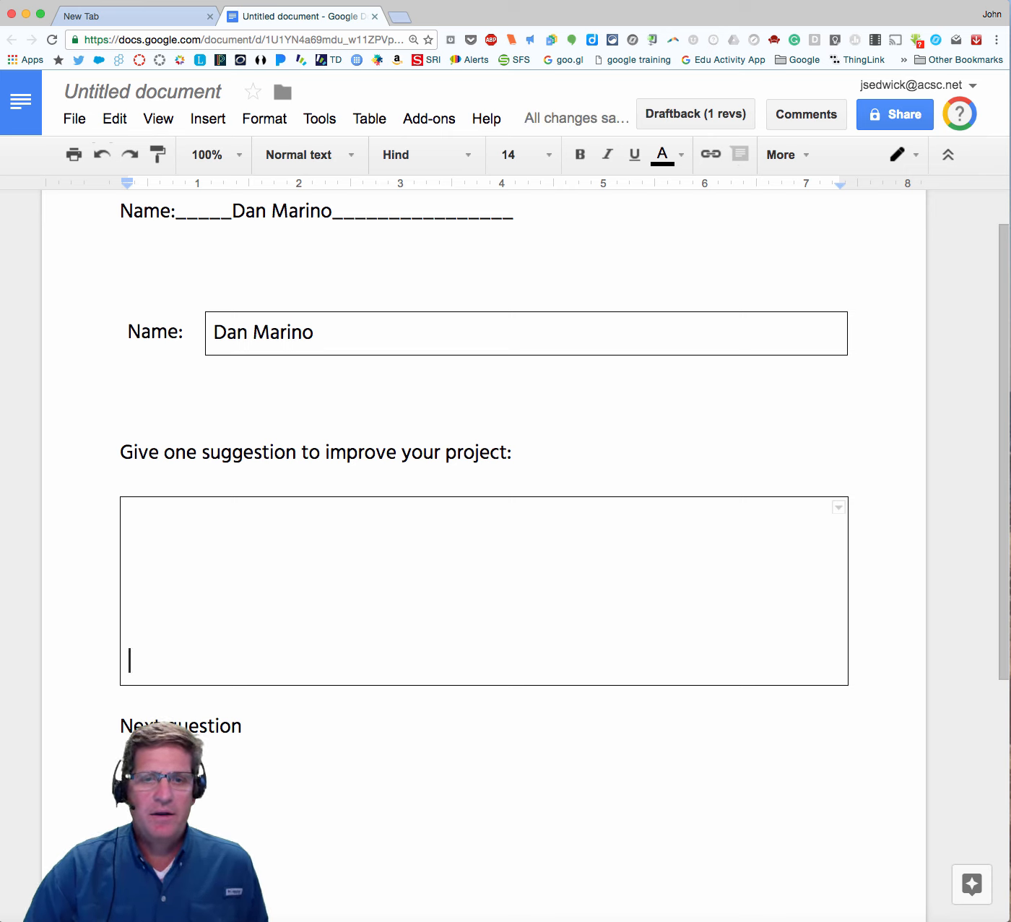
key("Return")
key("Return")
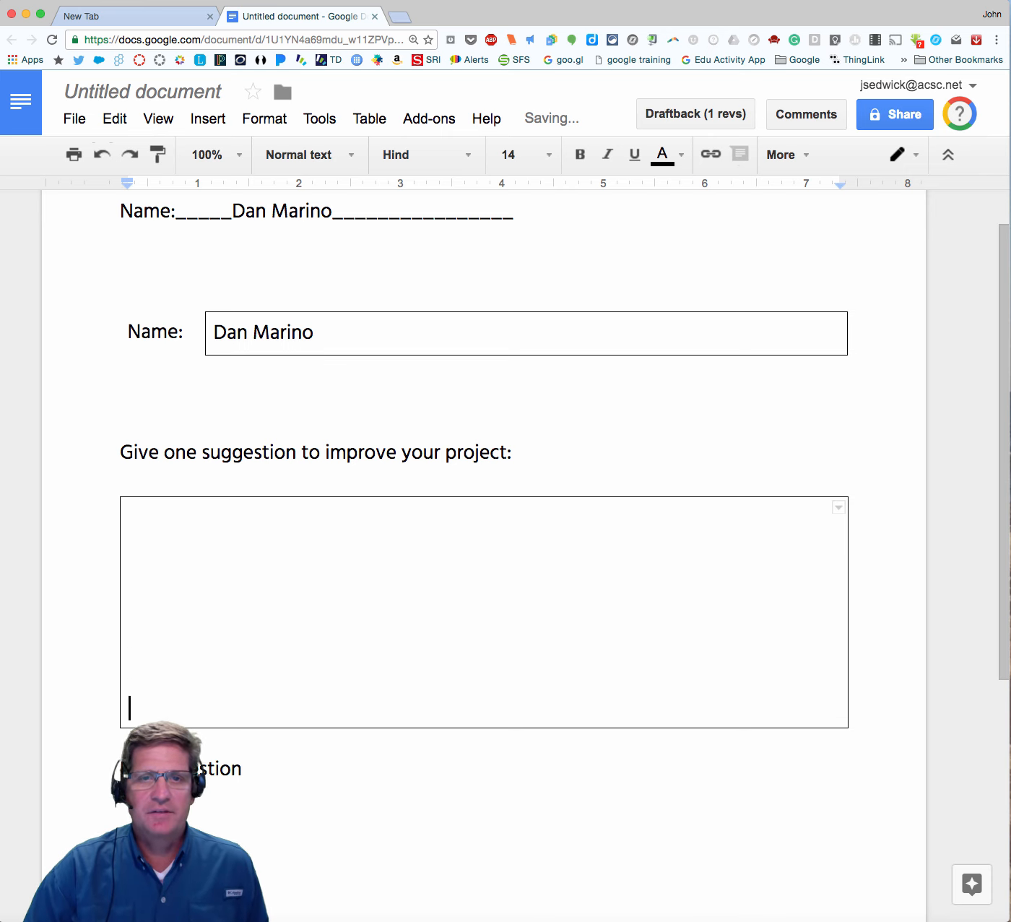
key("Return")
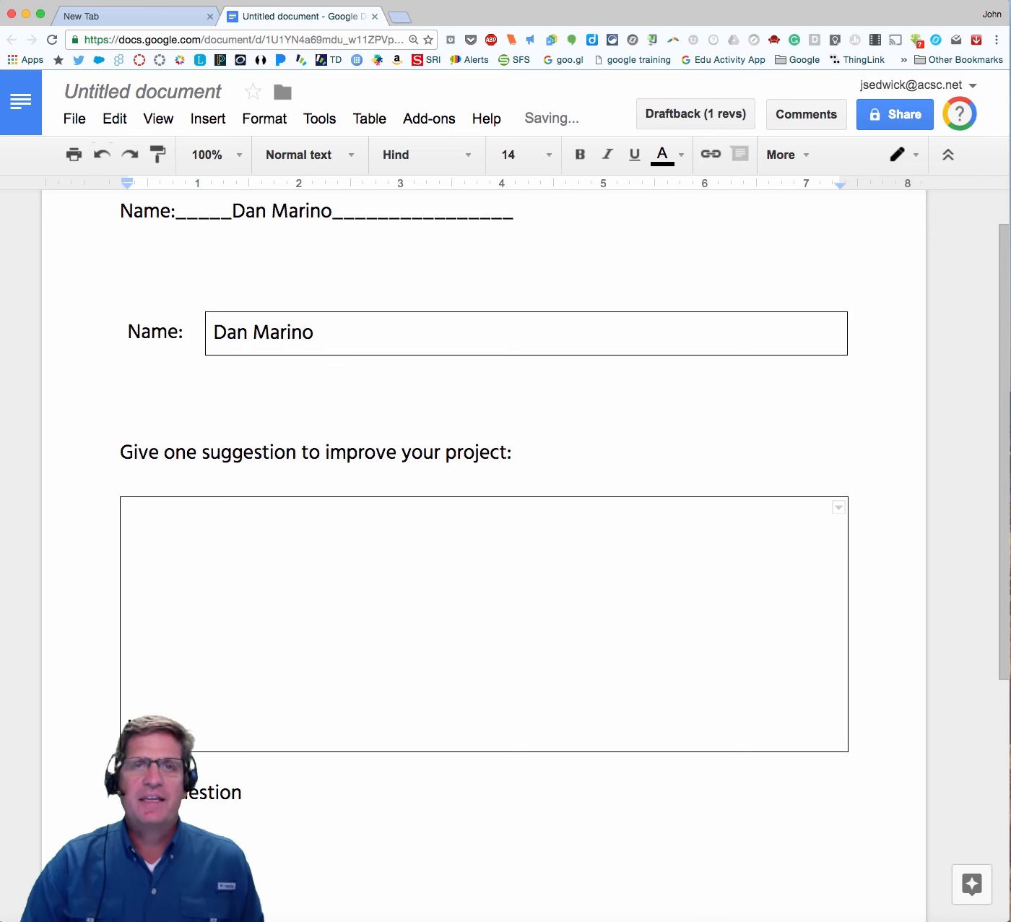